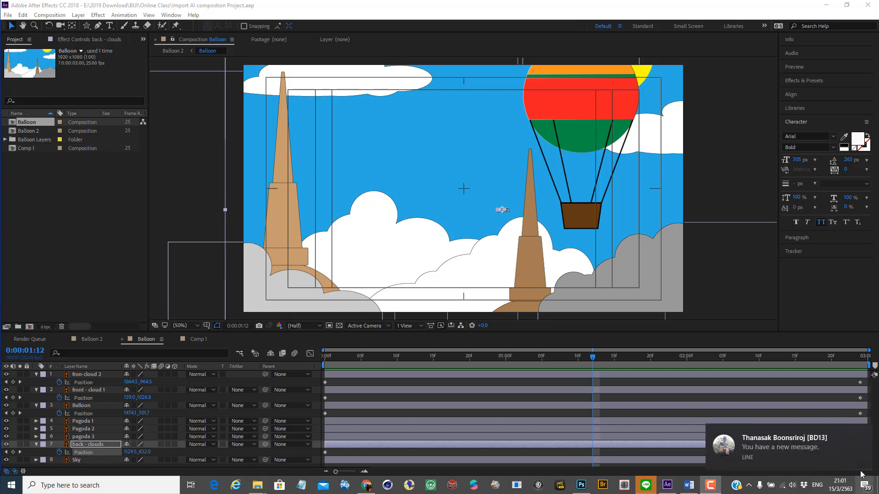
# Step: Preview the Balloon composition's animation from the first frame
pyautogui.click(863, 432)
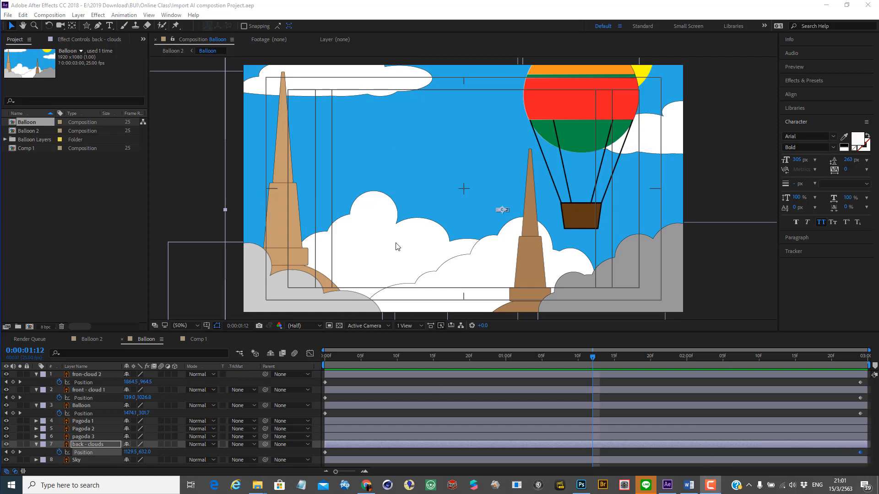
pyautogui.moveTo(593, 359); pyautogui.dragTo(281, 356)
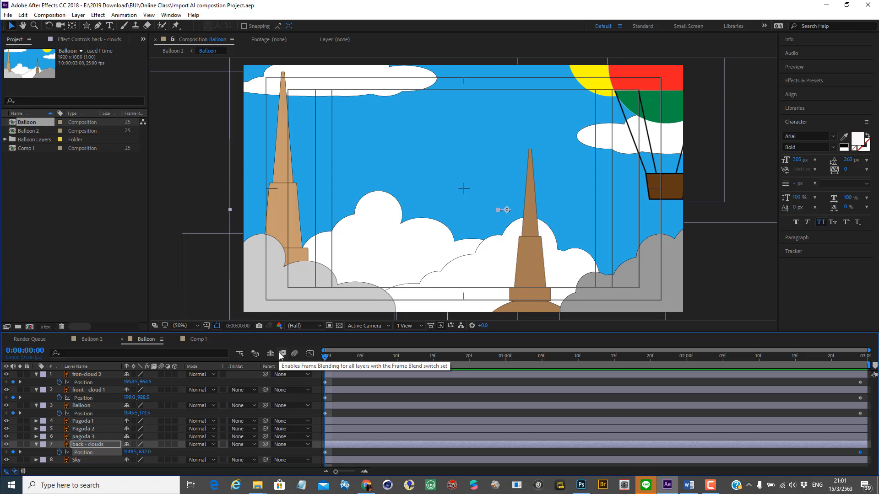
pyautogui.press('space')
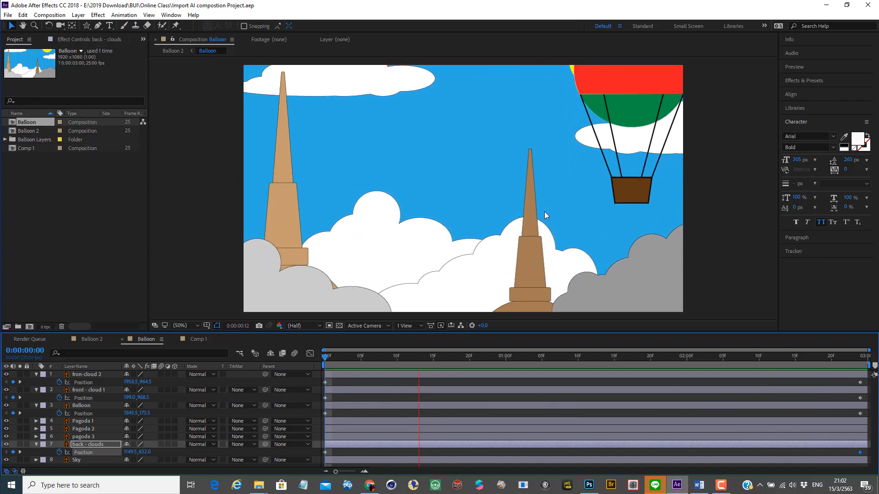
pyautogui.press('space')
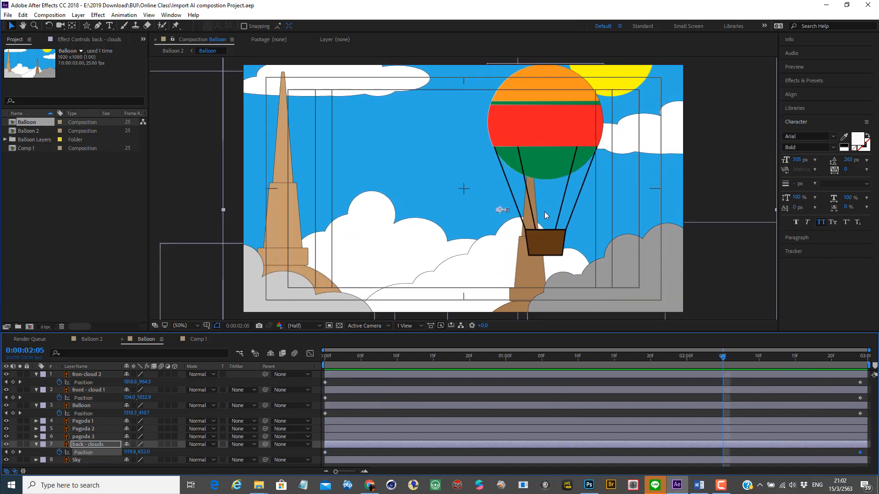
# Step: Duplicate the Balloon composition and rename the copy as Balloon 3D
pyautogui.click(56, 177)
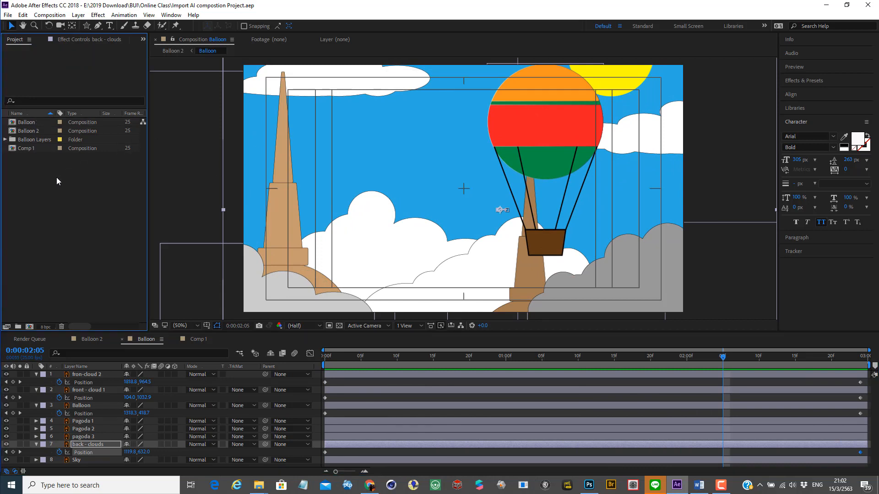
pyautogui.click(25, 122)
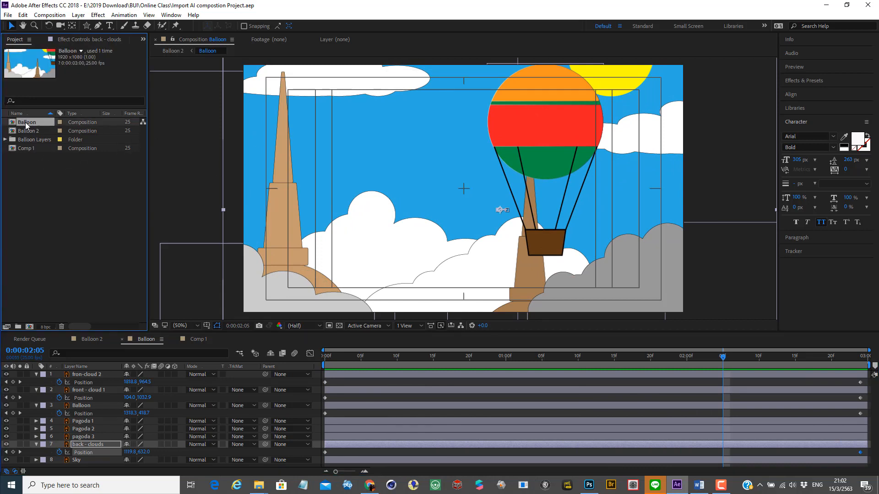
pyautogui.hotkey('ctrl', 'd')
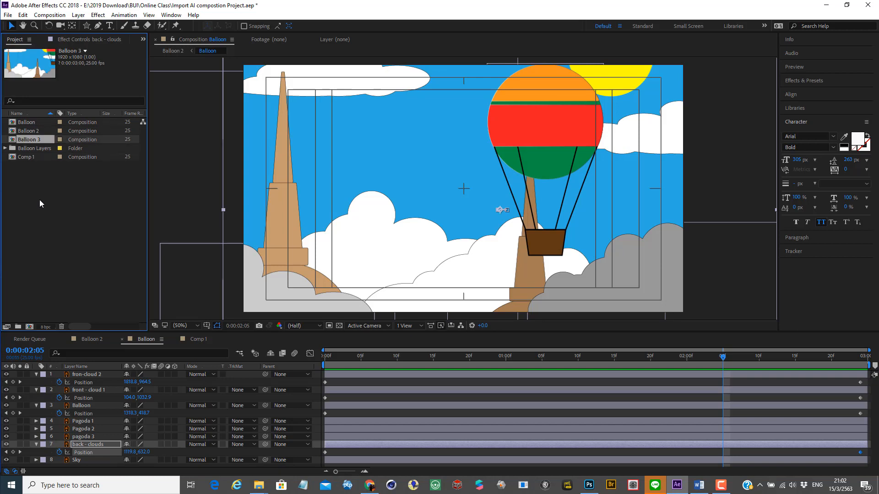
pyautogui.rightClick(40, 139)
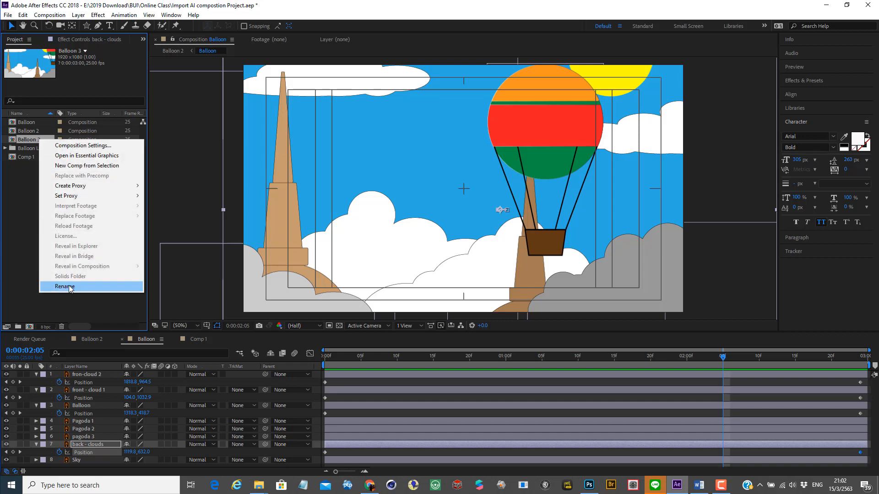
pyautogui.click(69, 287)
pyautogui.click(45, 138)
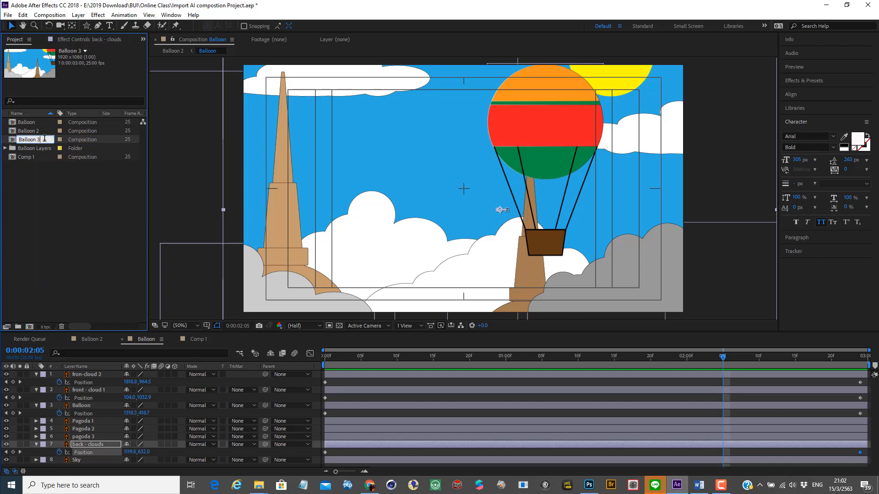
pyautogui.click(57, 209)
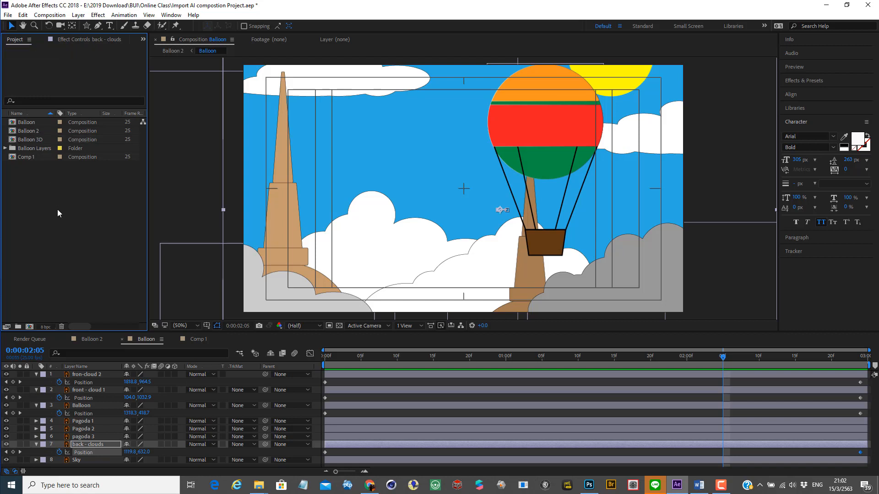
# Step: Open the Balloon 3D composition and make all eight of its layers, from fron-cloud 2 to Sky, 3D layers
pyautogui.doubleClick(18, 141)
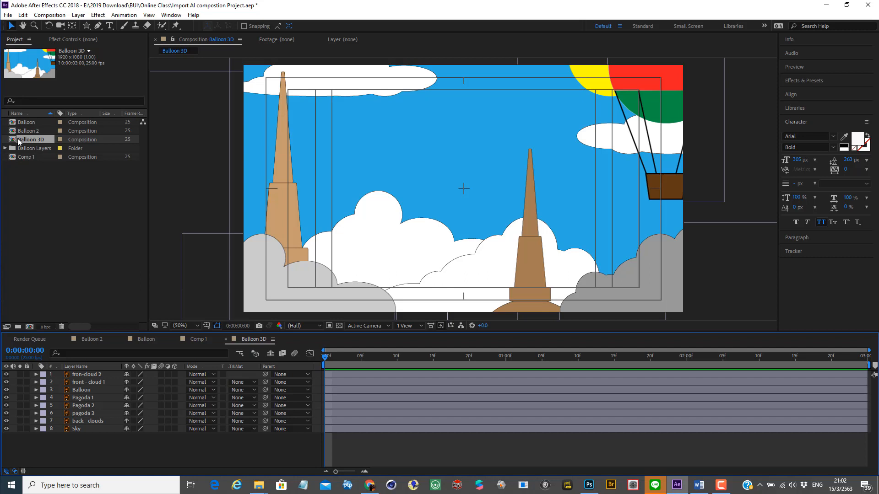
pyautogui.click(174, 375)
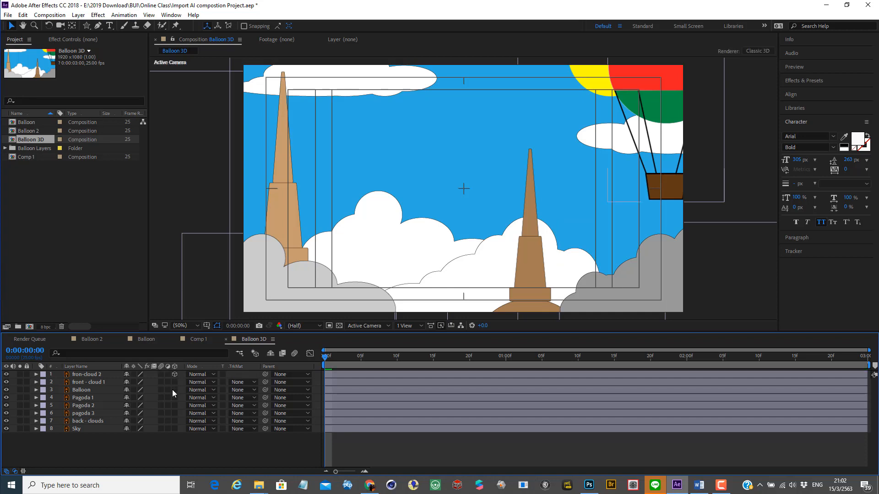
pyautogui.moveTo(174, 391); pyautogui.dragTo(176, 433)
# Step: Add a two-node 50mm camera named Camera A to the Balloon 3D composition
pyautogui.click(78, 15)
pyautogui.moveTo(93, 26)
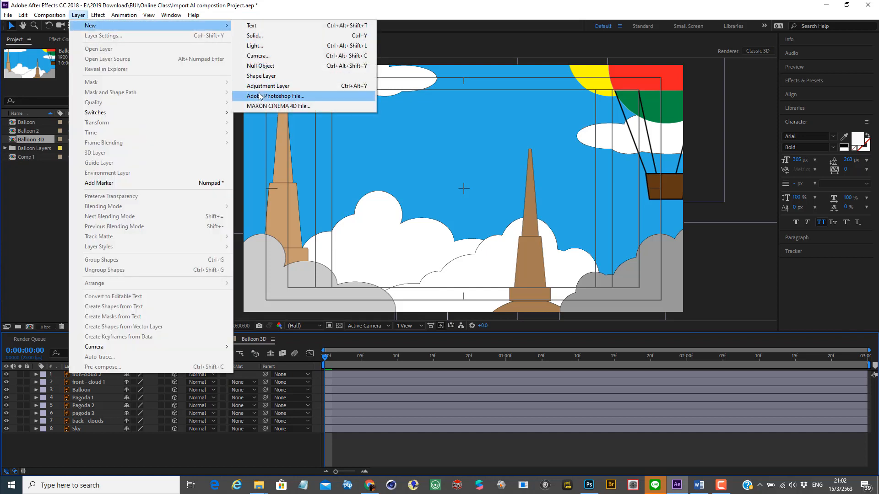
pyautogui.click(284, 58)
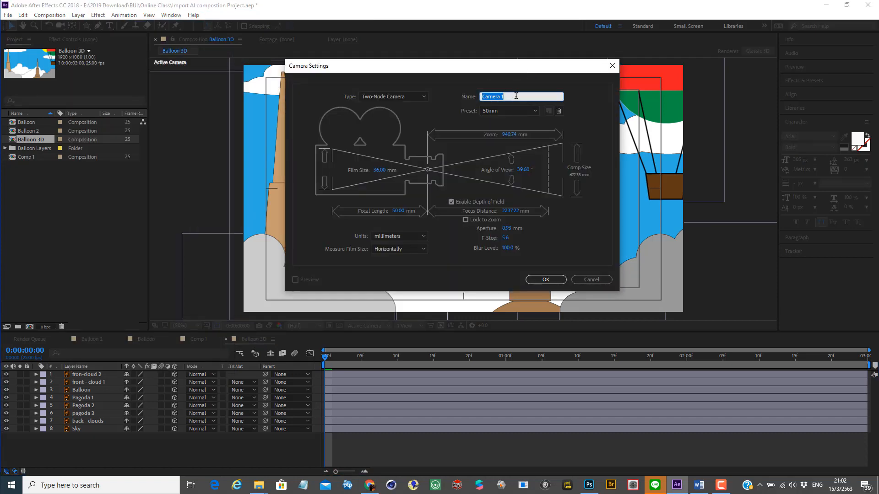
pyautogui.click(509, 95)
pyautogui.doubleClick(501, 97)
pyautogui.click(546, 280)
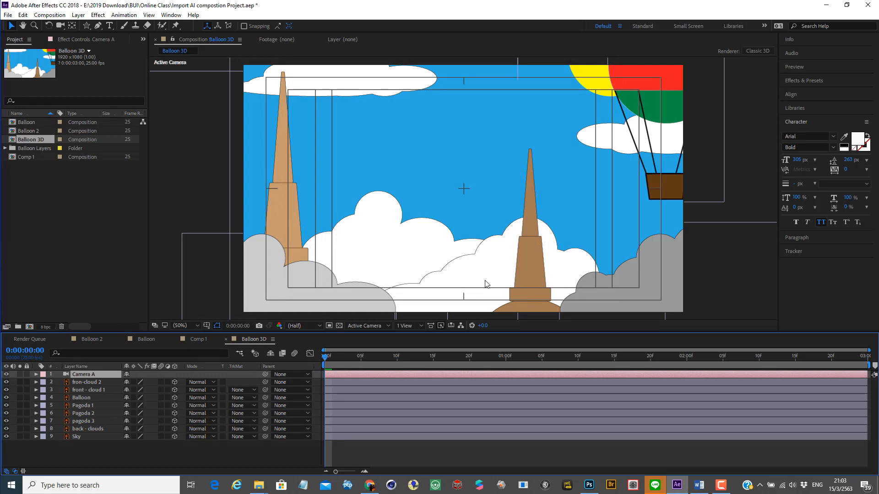
# Step: Examine the camera and the 3D layers from Custom View 1 at 25% magnification
pyautogui.click(413, 326)
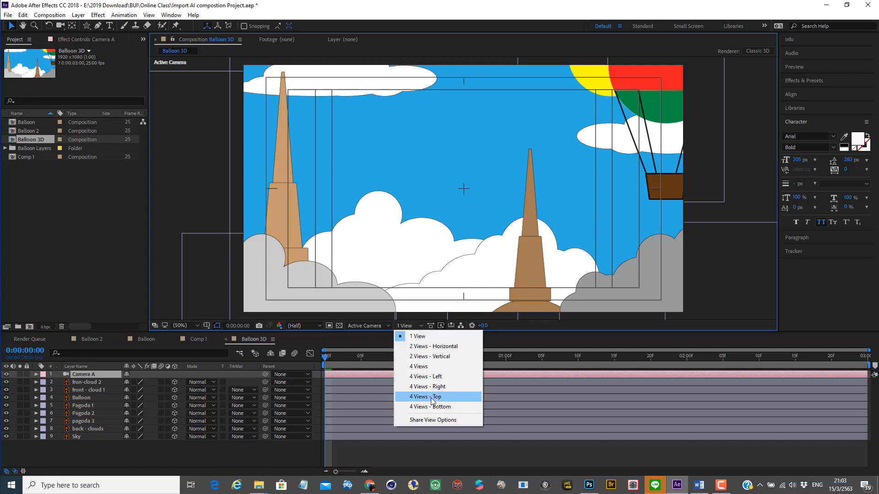
pyautogui.click(374, 326)
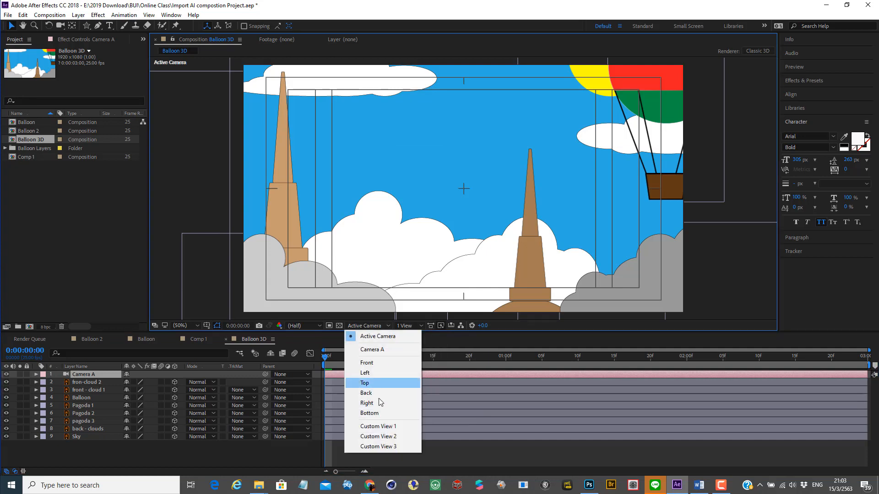
pyautogui.click(375, 426)
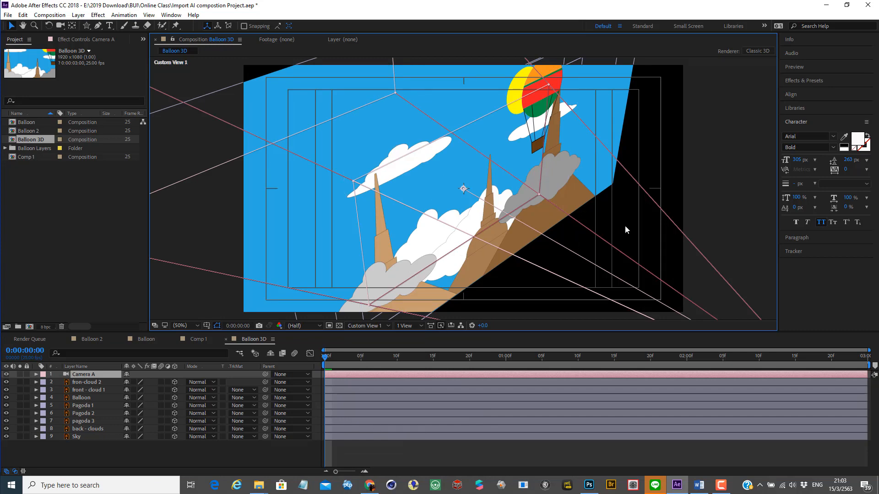
pyautogui.press('h')
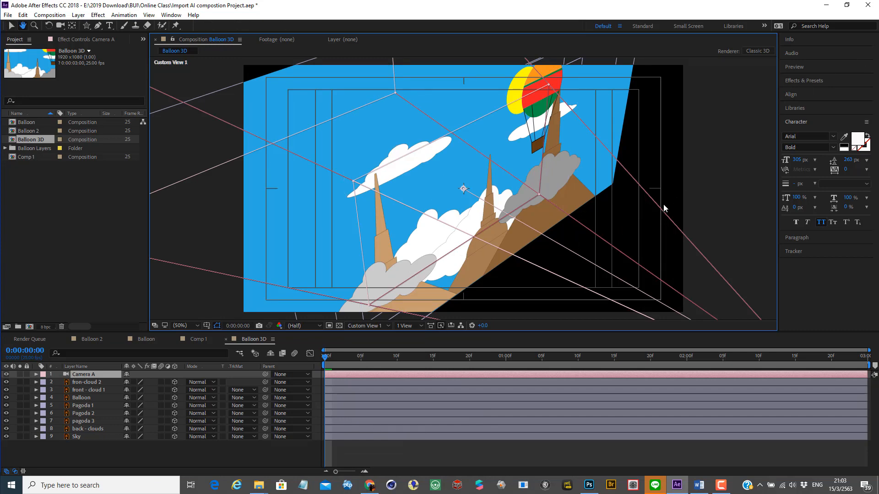
pyautogui.scroll(-3, 663, 204)
pyautogui.scroll(1, 662, 204)
pyautogui.scroll(1, 663, 204)
pyautogui.scroll(-1, 663, 204)
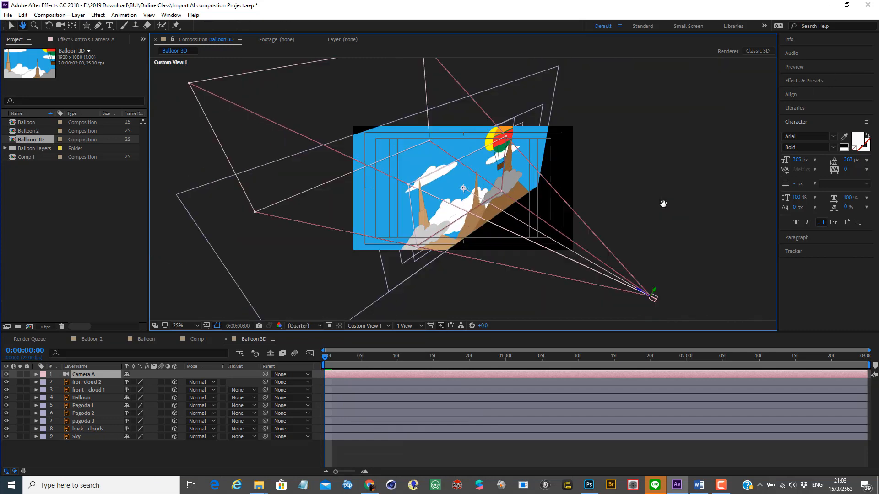
pyautogui.press('v')
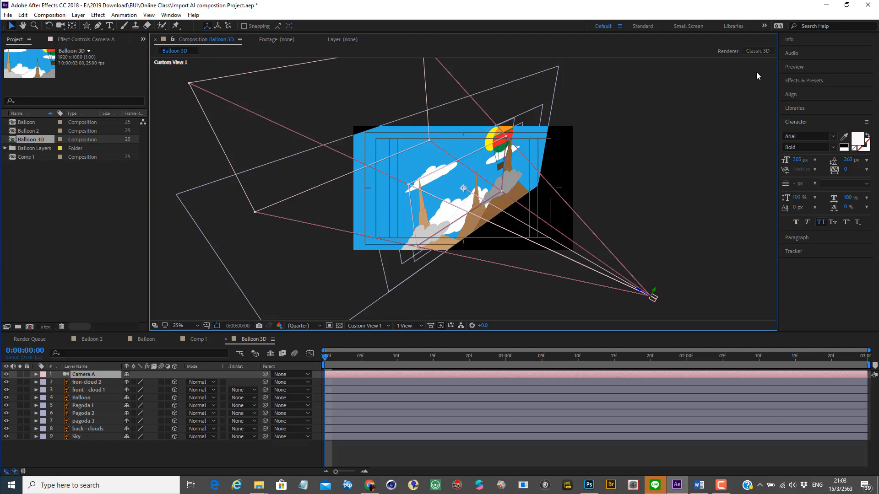
# Step: Show the scene through Camera A and split the viewer into the 2 Views - Horizontal layout
pyautogui.click(378, 325)
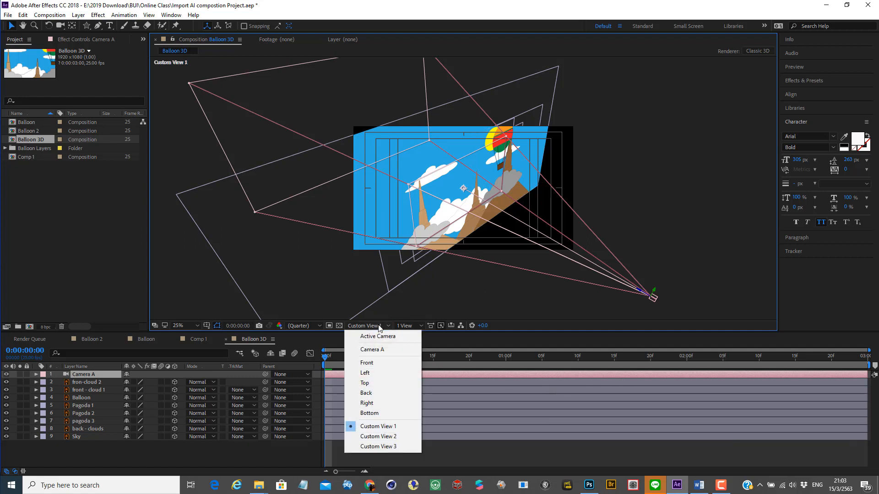
pyautogui.click(377, 349)
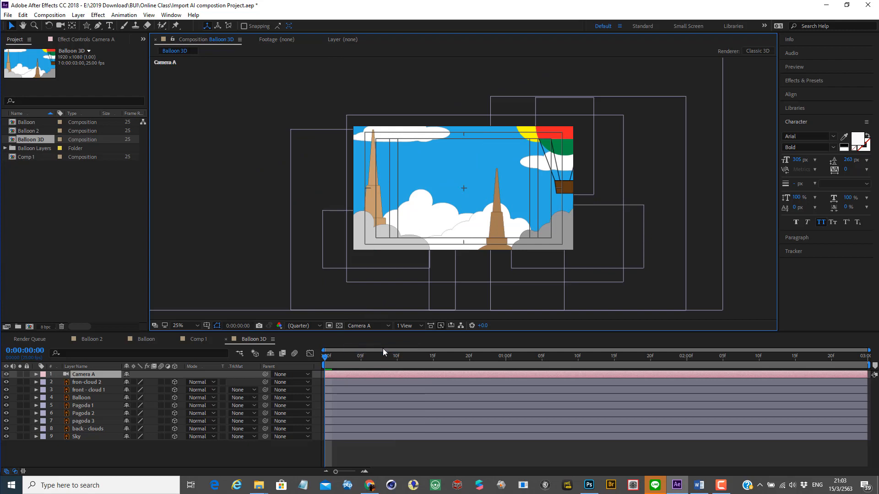
pyautogui.click(422, 326)
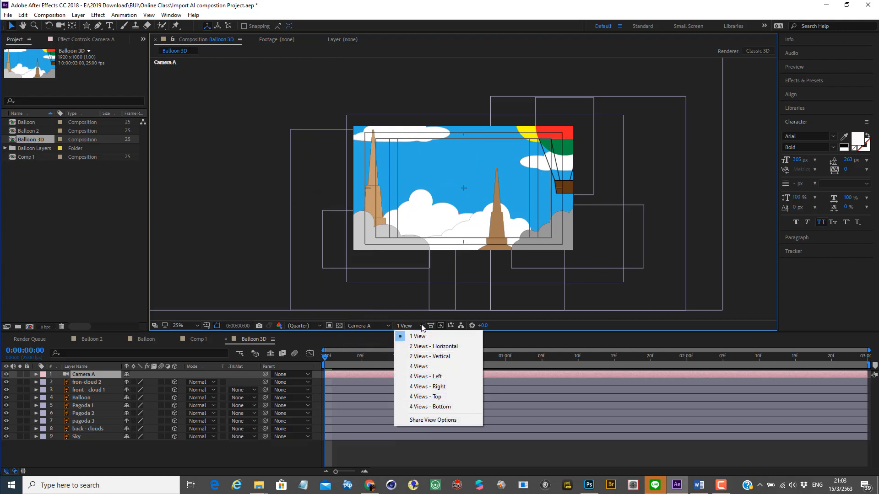
pyautogui.click(448, 347)
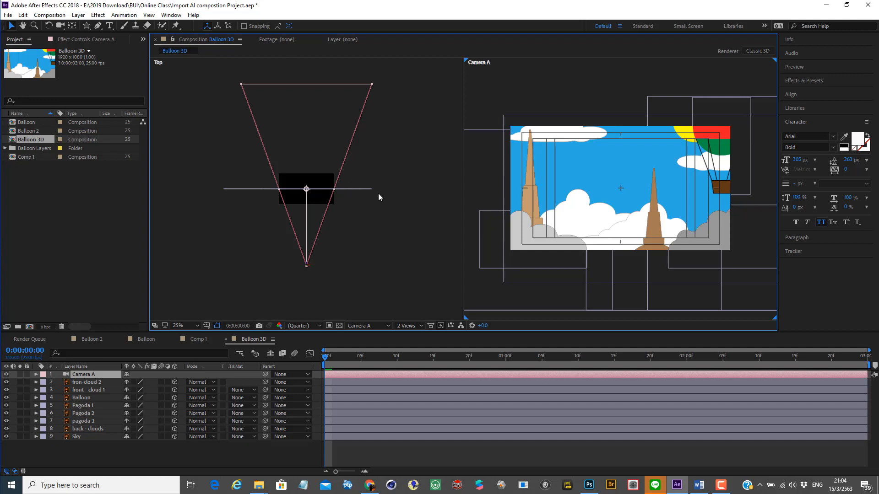
# Step: Play back the Balloon 3D animation from the first frame in the two-view layout
pyautogui.click(84, 383)
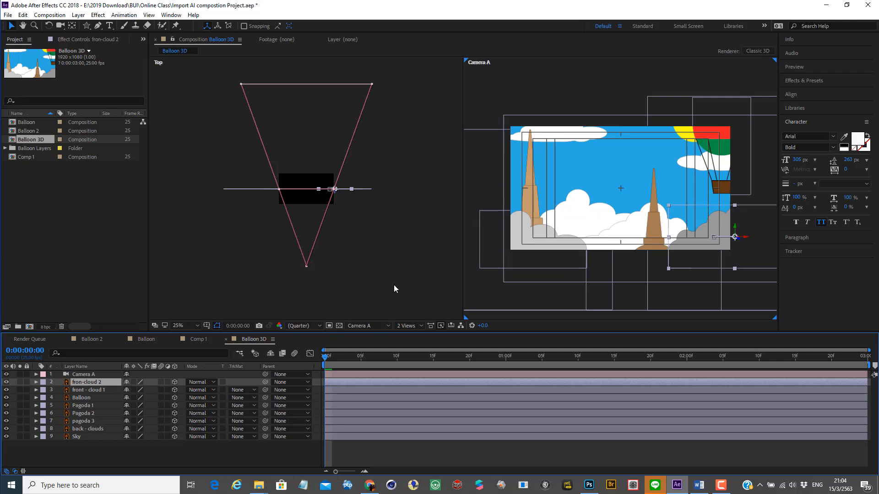
pyautogui.click(379, 258)
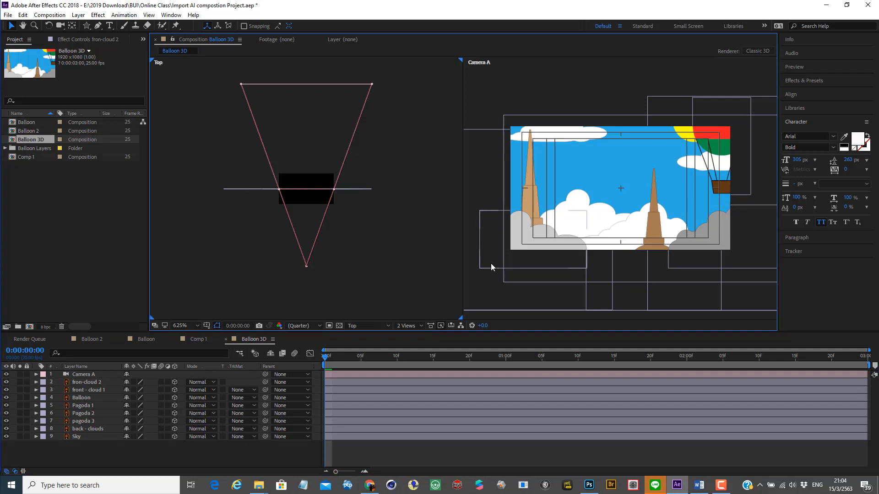
pyautogui.press('space')
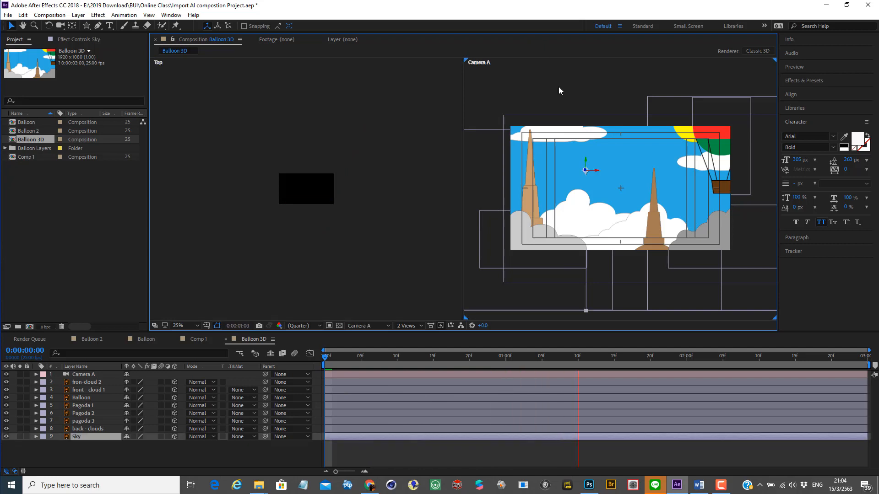
pyautogui.click(559, 87)
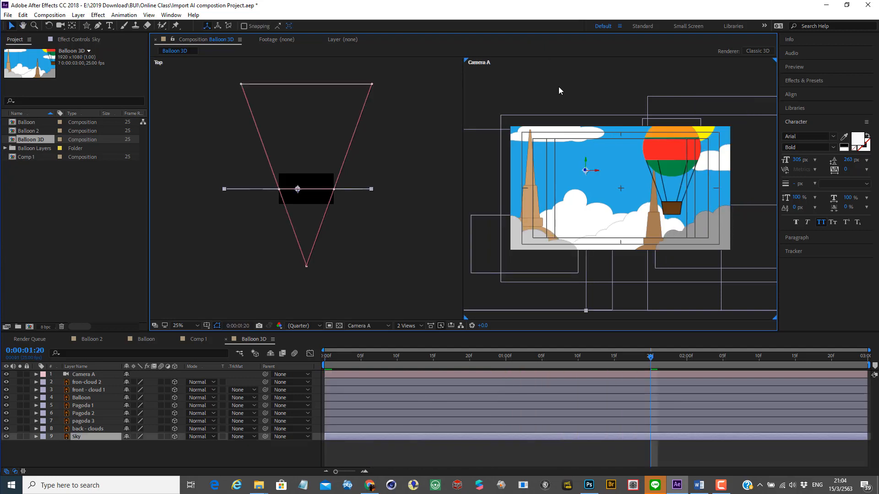
pyautogui.press('space')
pyautogui.press('space')
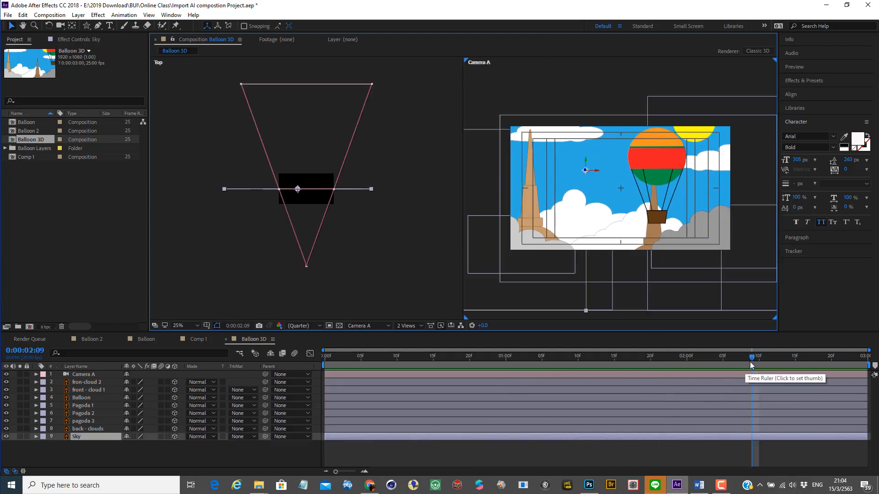
pyautogui.moveTo(752, 358); pyautogui.dragTo(184, 369)
pyautogui.press('space')
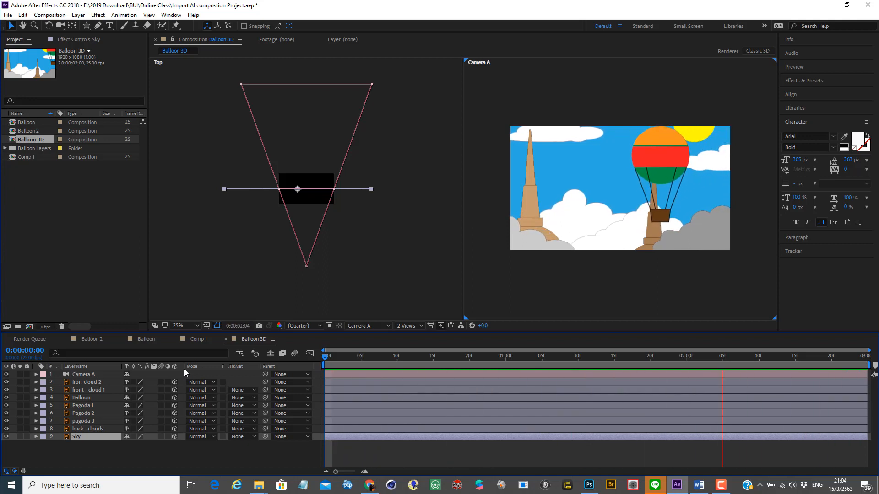
pyautogui.press('space')
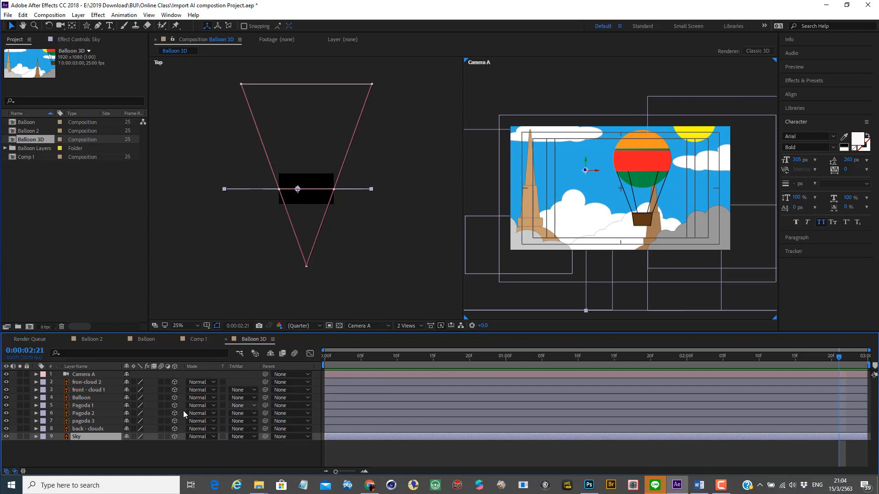
# Step: Move the fron-cloud 2 layer toward the camera along its Z axis in the Top view at 0:00:02:21
pyautogui.click(92, 383)
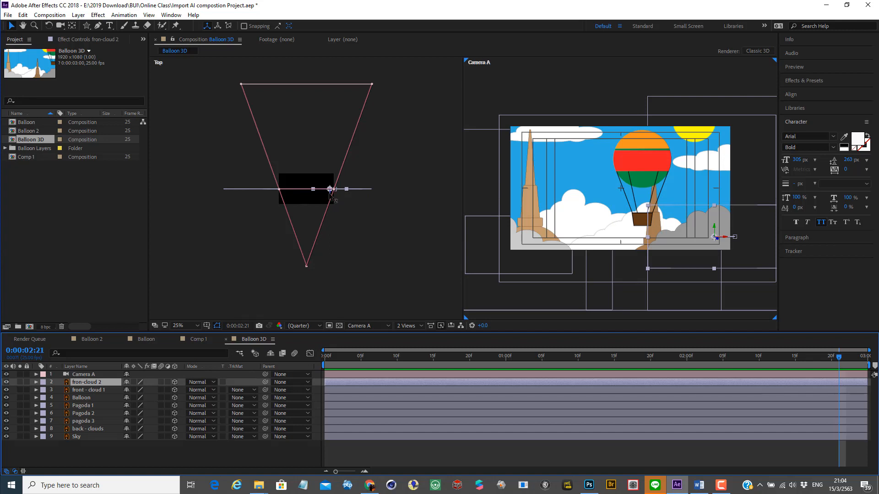
pyautogui.moveTo(330, 191); pyautogui.dragTo(321, 216)
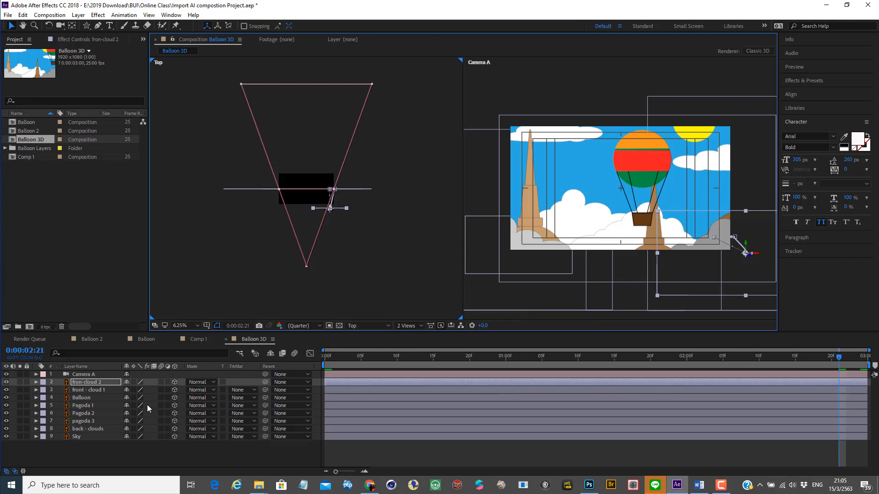
# Step: Move the front - cloud 1 layer slightly toward the camera along its Z axis in the Top view at 0:00:02:21
pyautogui.click(95, 390)
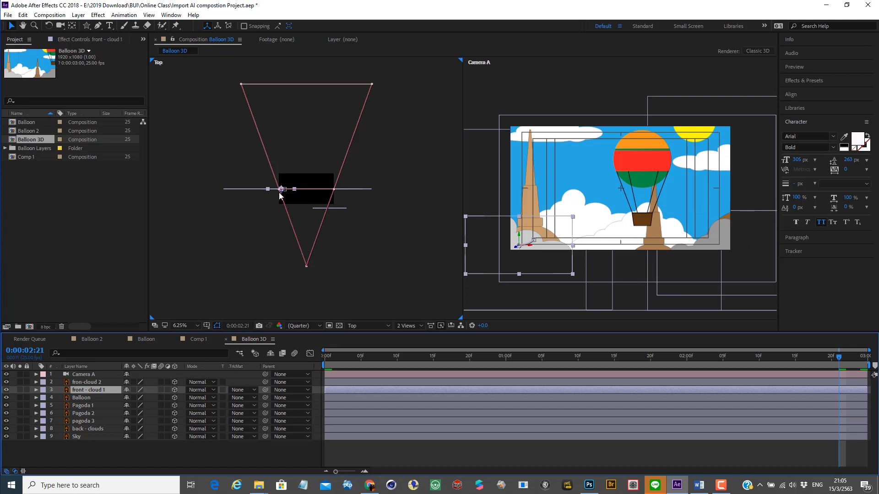
pyautogui.moveTo(280, 194); pyautogui.dragTo(280, 202)
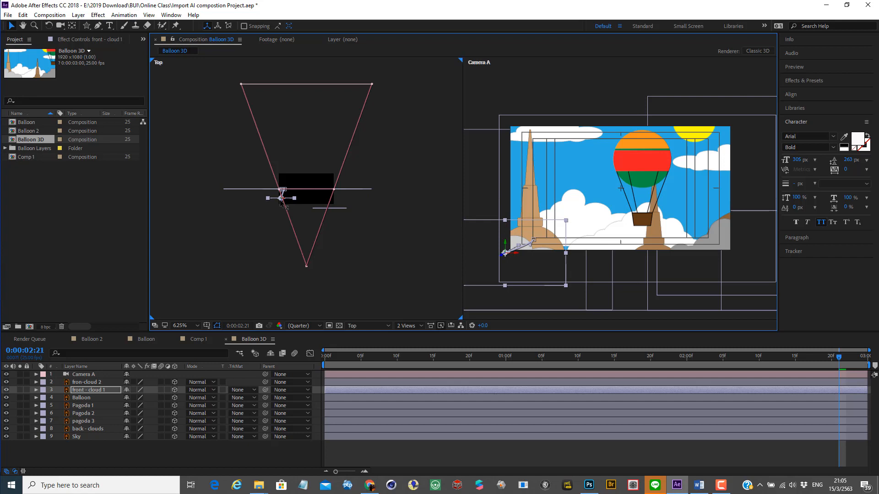
pyautogui.moveTo(280, 202); pyautogui.dragTo(281, 198)
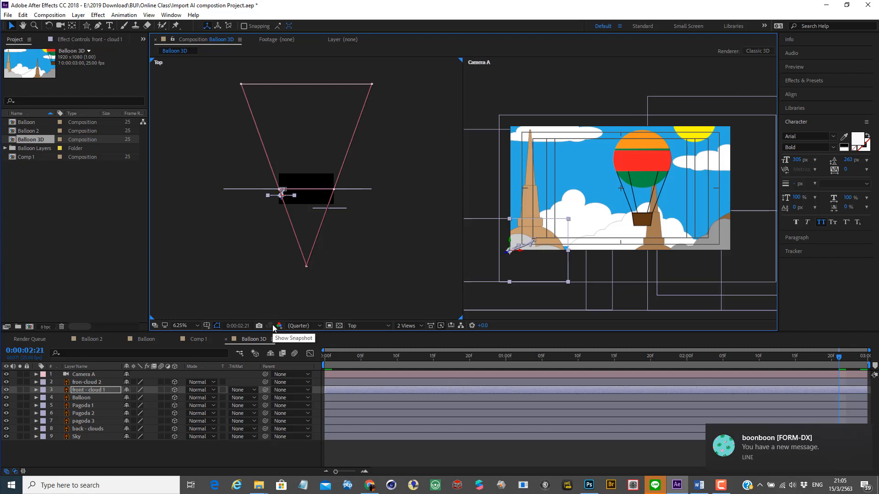
# Step: Try to move the Balloon layer away from the camera along its Z axis at 0:00:02:21
pyautogui.click(83, 398)
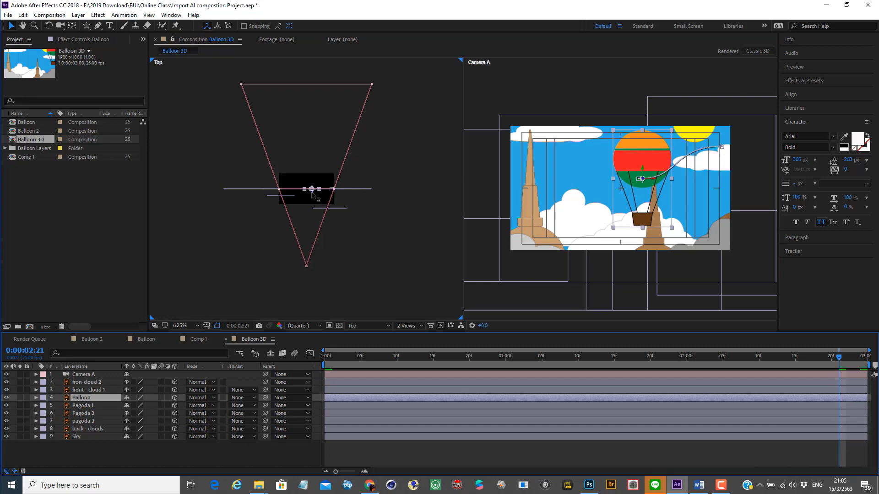
pyautogui.moveTo(312, 191); pyautogui.dragTo(313, 172)
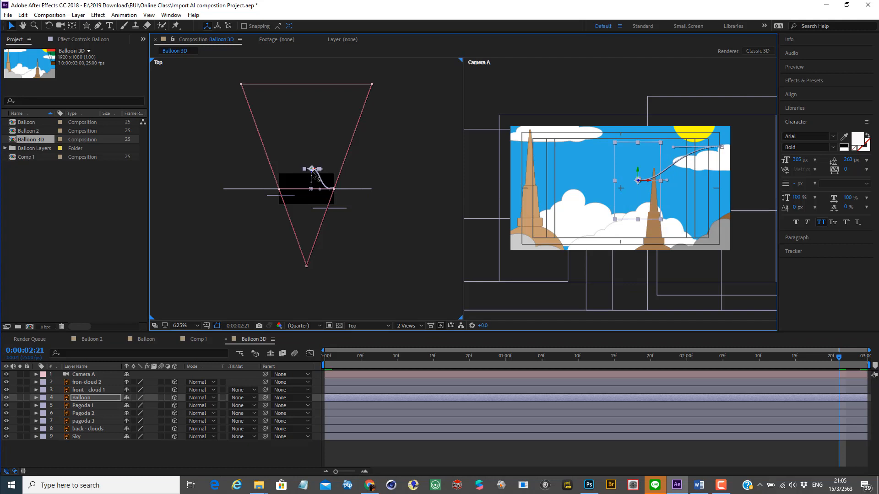
pyautogui.hotkey('ctrl', 'z')
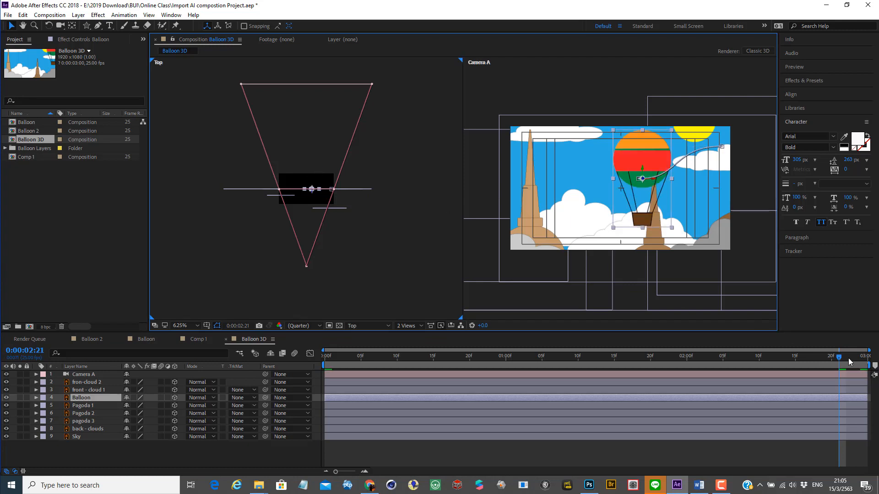
# Step: Scrub back through the Balloon 3D animation and set the current time to 0:00:00:00
pyautogui.moveTo(841, 361); pyautogui.dragTo(433, 373)
pyautogui.moveTo(537, 382); pyautogui.dragTo(397, 362)
pyautogui.moveTo(562, 366); pyautogui.dragTo(255, 338)
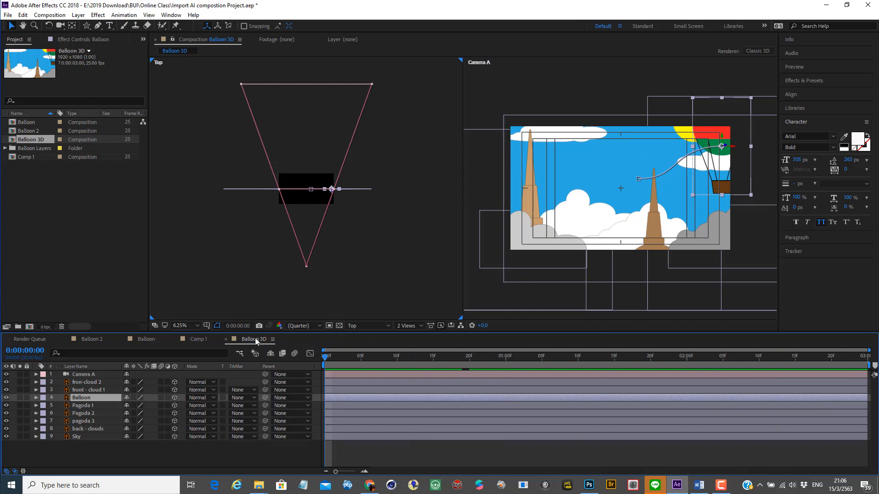
# Step: Remove all Position keyframes from the fron-cloud 2 layer at the first frame
pyautogui.click(81, 380)
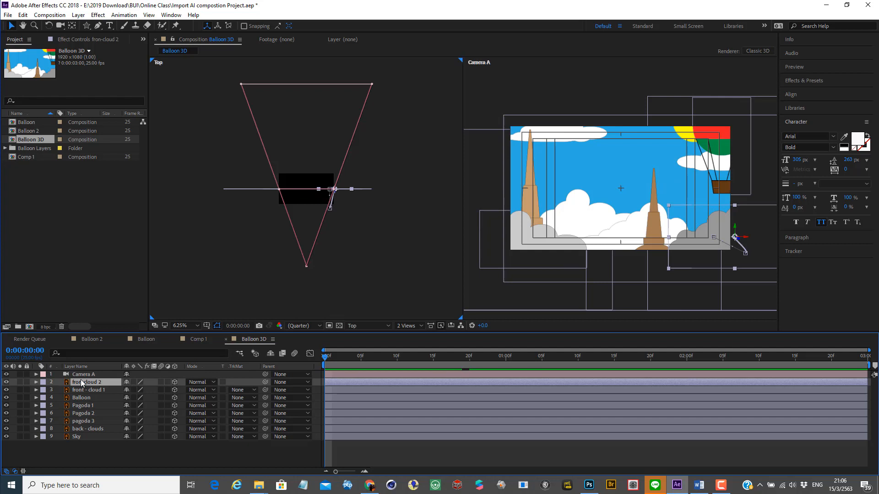
pyautogui.click(36, 382)
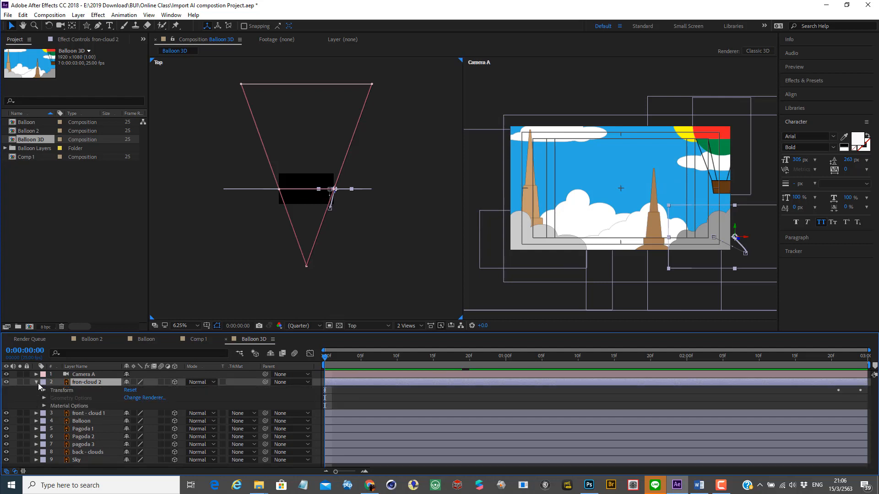
pyautogui.click(36, 382)
pyautogui.press('p')
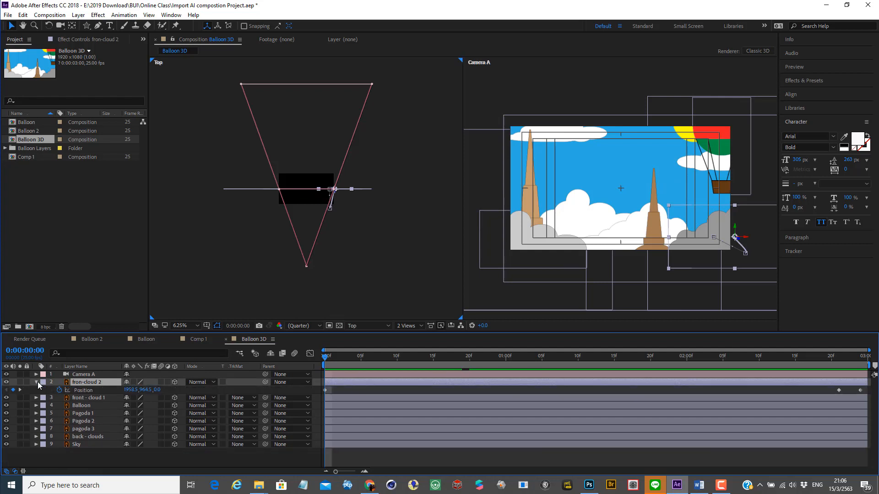
pyautogui.click(59, 390)
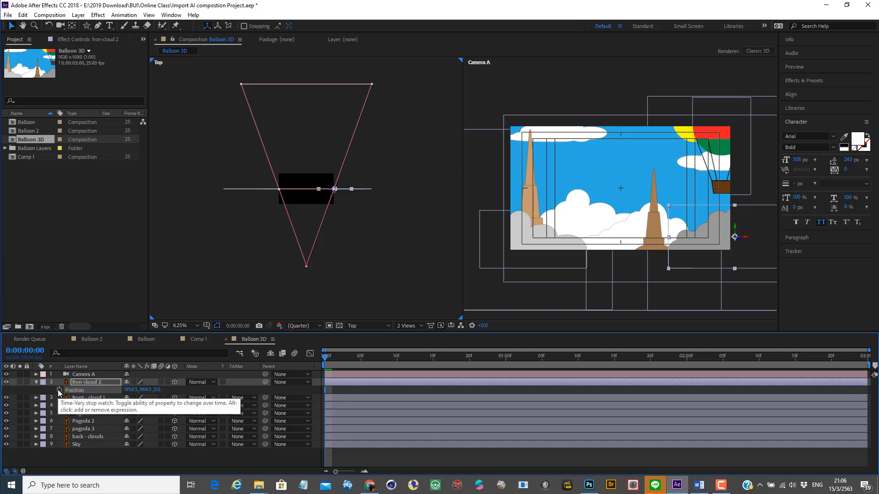
pyautogui.click(36, 382)
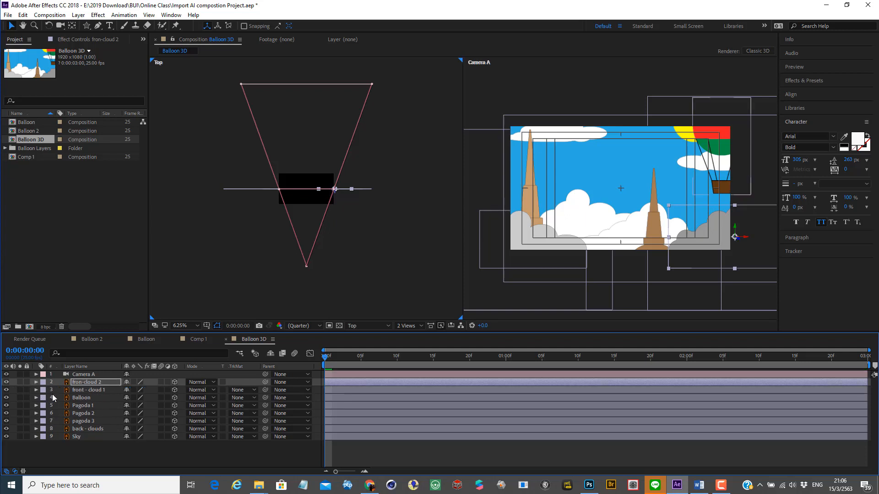
# Step: Remove all Position keyframes from the front - cloud 1 layer at the first frame
pyautogui.click(36, 390)
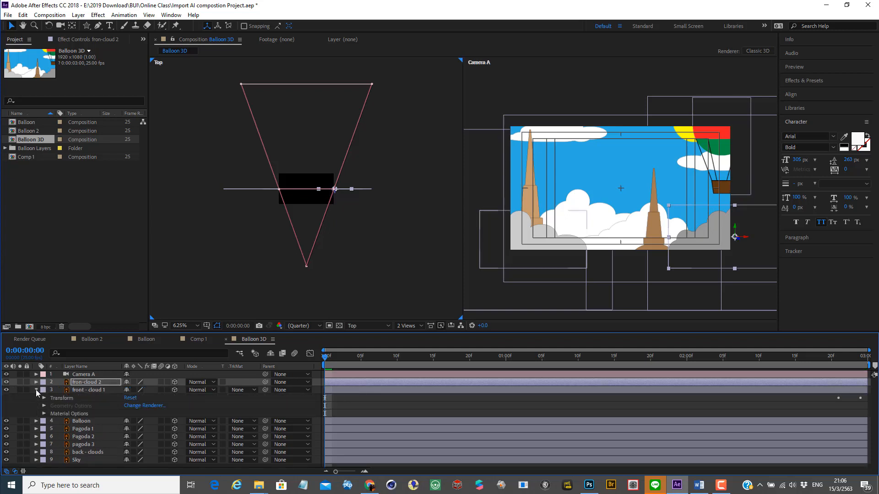
pyautogui.click(36, 390)
pyautogui.click(94, 390)
pyautogui.press('p')
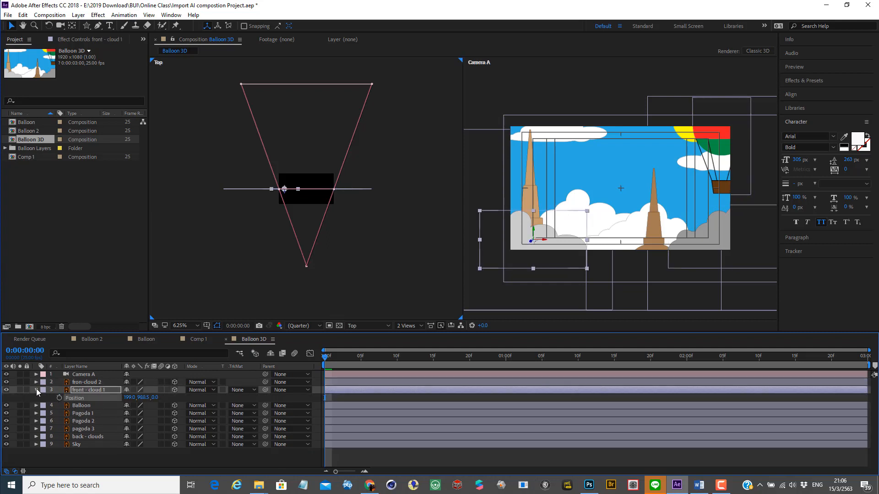
pyautogui.click(37, 390)
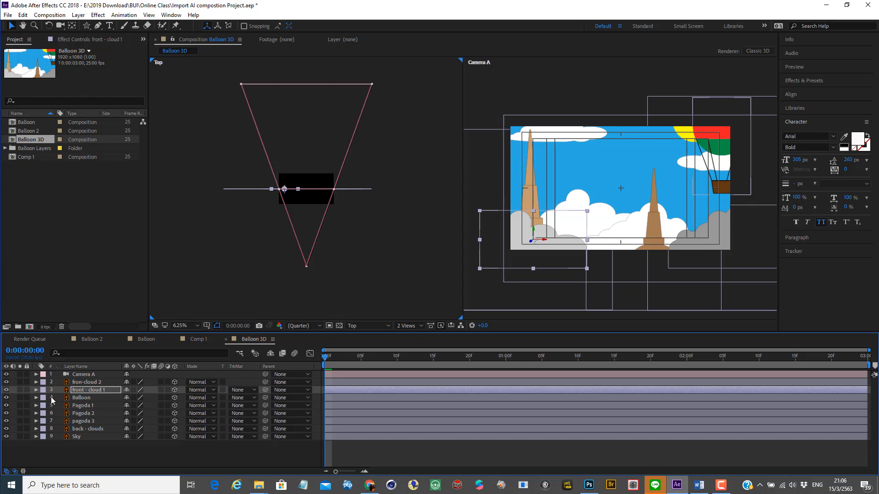
# Step: Remove all Position keyframes from the Balloon layer at the first frame
pyautogui.click(81, 398)
pyautogui.press('p')
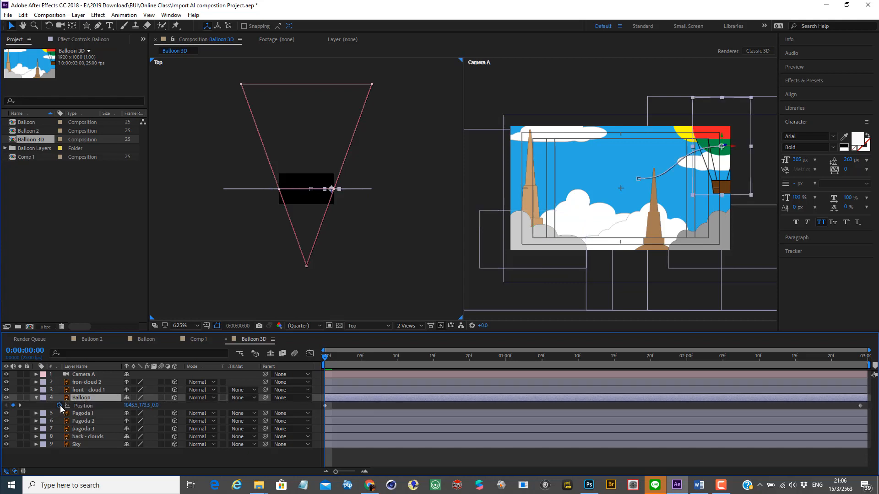
pyautogui.click(60, 406)
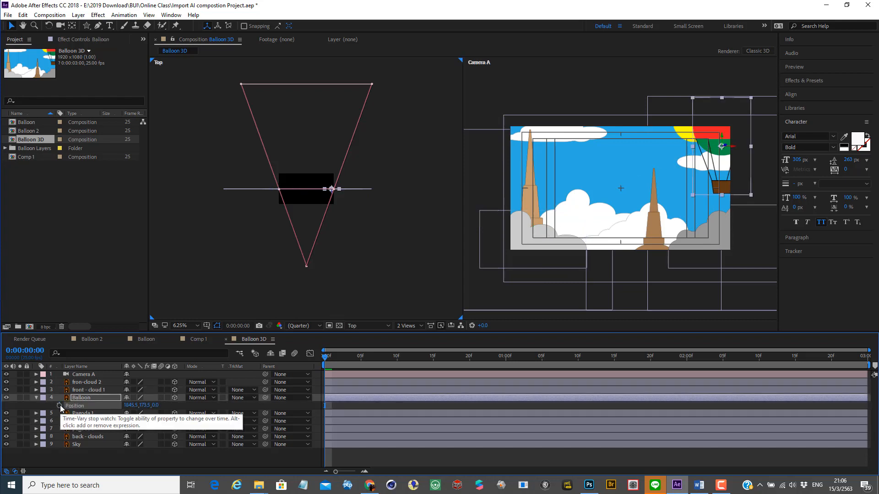
pyautogui.press('p')
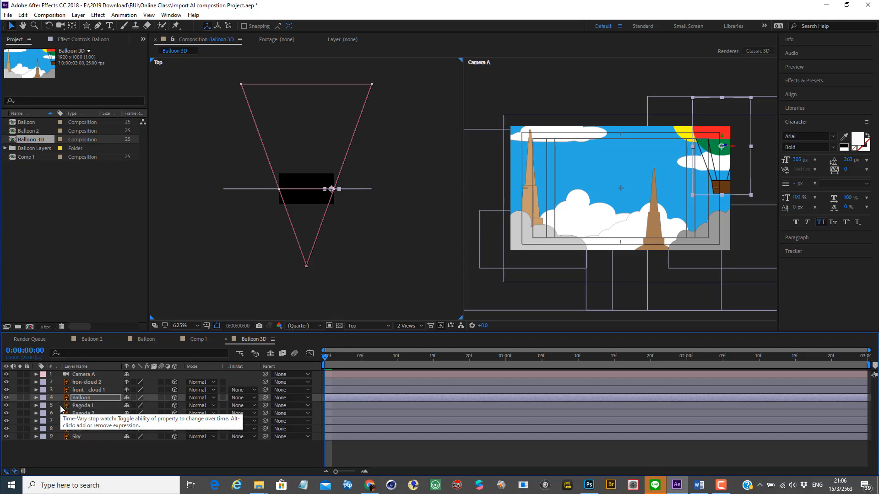
# Step: Remove all Position keyframes from the back - clouds layer at the first frame
pyautogui.click(65, 406)
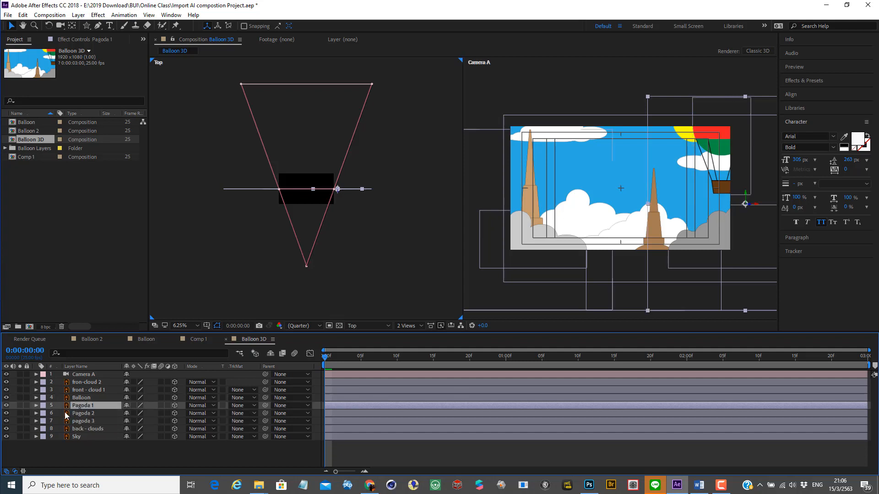
pyautogui.click(81, 428)
pyautogui.press('p')
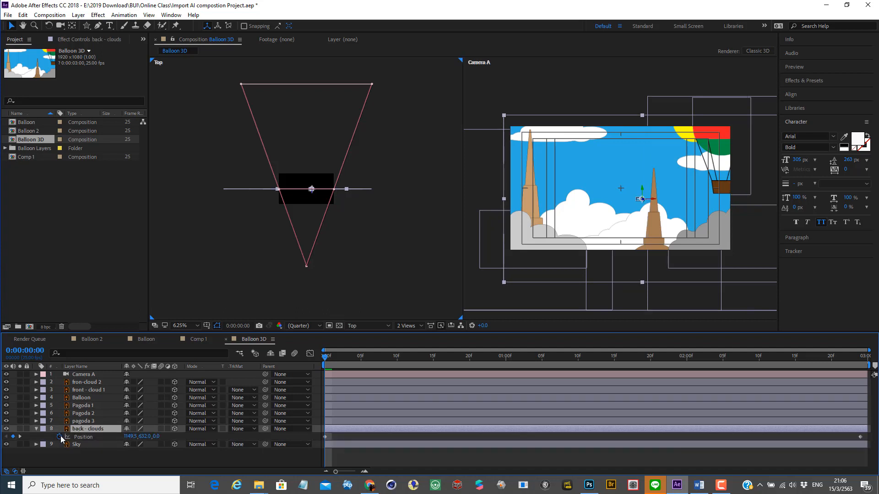
pyautogui.click(60, 436)
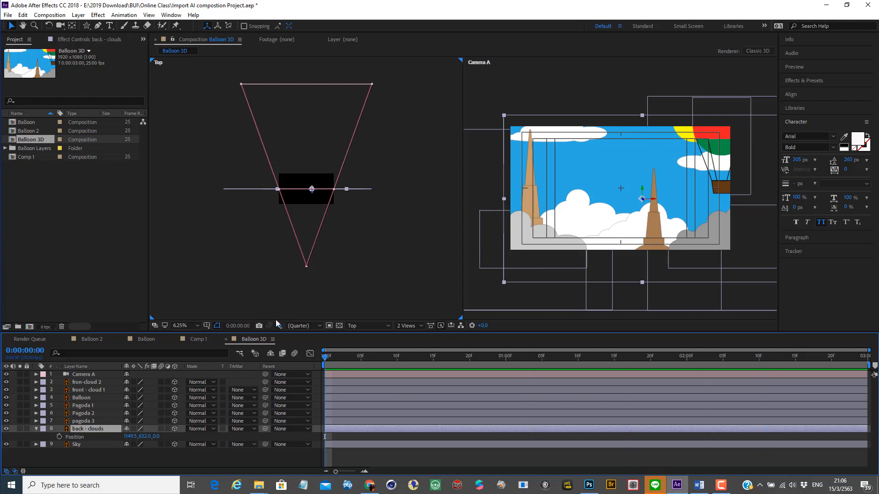
# Step: Play back the composition to check that no layer moves, and return to the first frame
pyautogui.press('space')
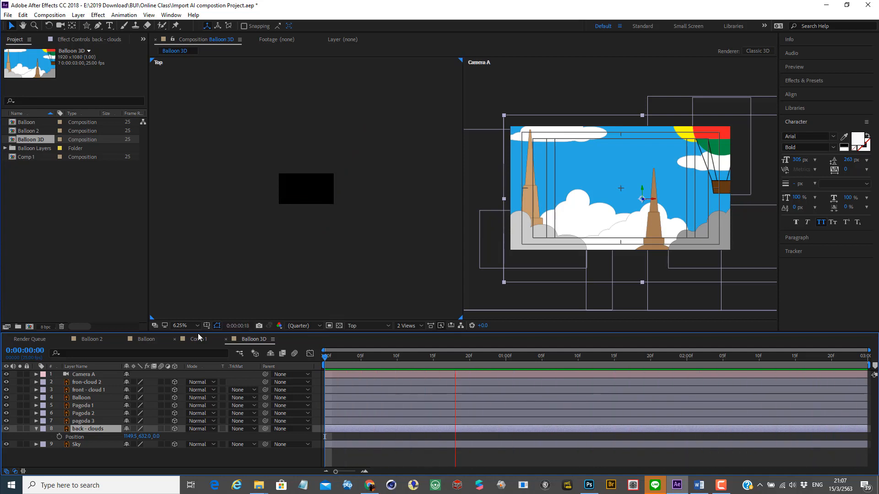
pyautogui.press('space')
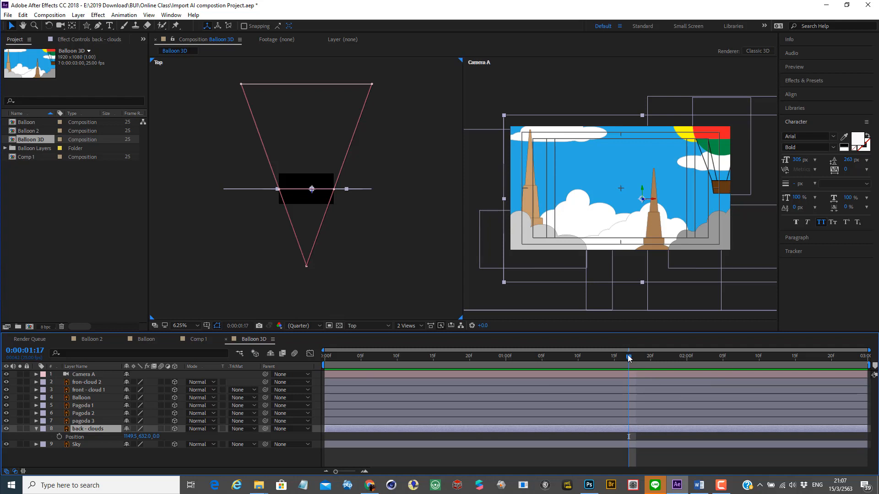
pyautogui.moveTo(629, 358); pyautogui.dragTo(293, 358)
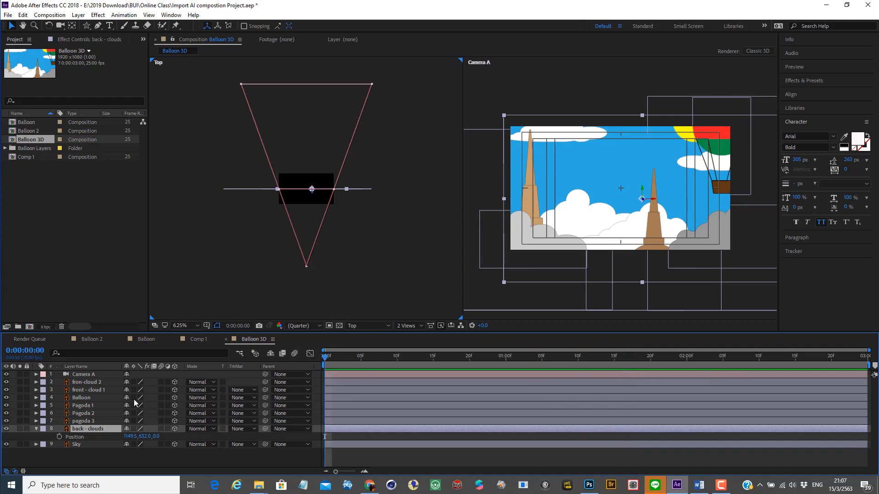
# Step: Move the fron-cloud 2 and front - cloud 1 layers toward the camera along Z in the Top view, with fron-cloud 2 nearer the camera
pyautogui.click(90, 383)
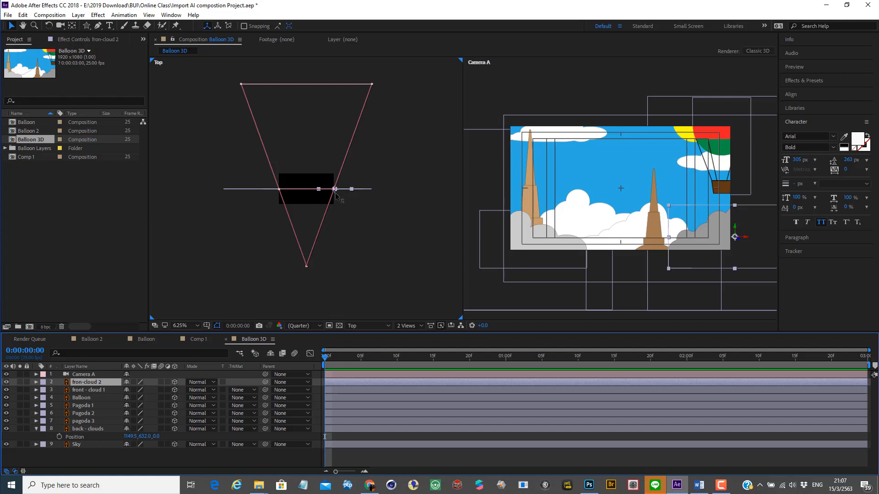
pyautogui.moveTo(335, 193); pyautogui.dragTo(335, 223)
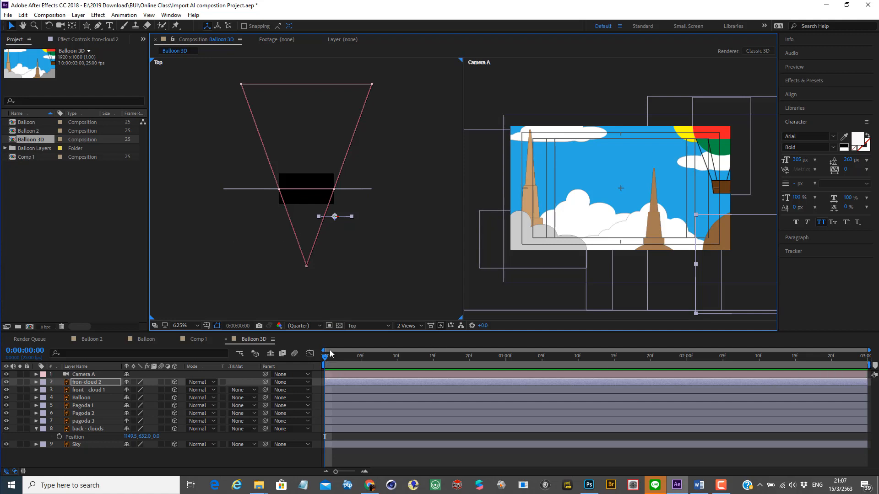
pyautogui.click(88, 391)
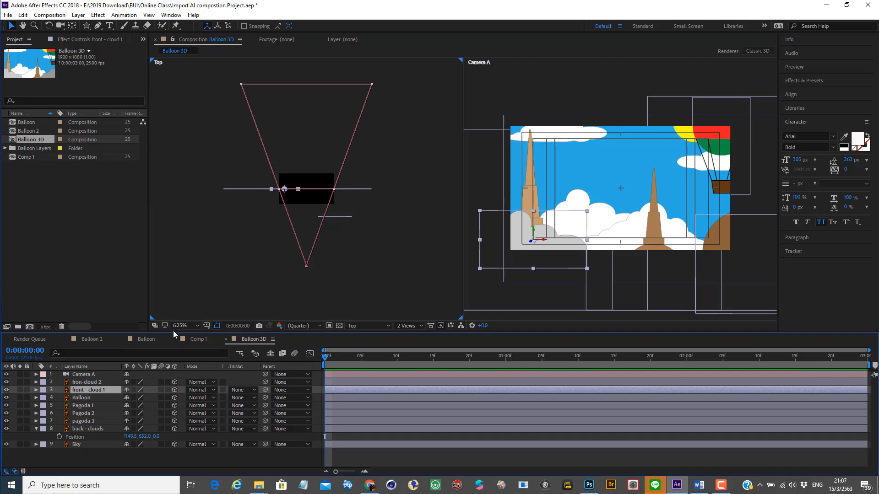
pyautogui.moveTo(284, 192); pyautogui.dragTo(285, 212)
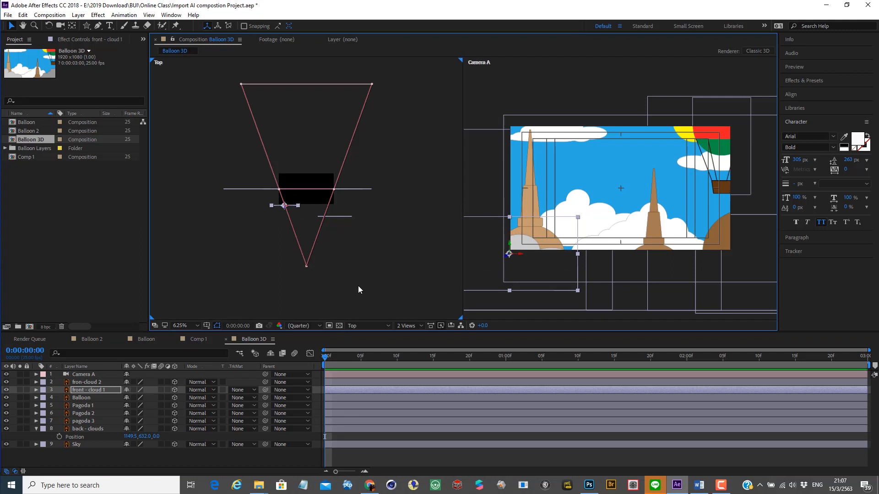
# Step: Move the Balloon layer away from the camera along its Z axis, well behind the pagodas, in the Top view
pyautogui.click(85, 398)
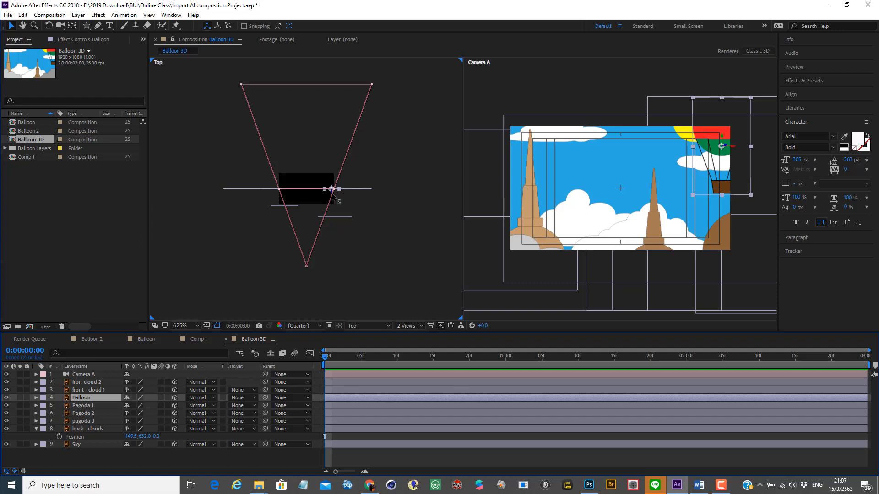
pyautogui.moveTo(332, 189); pyautogui.dragTo(334, 137)
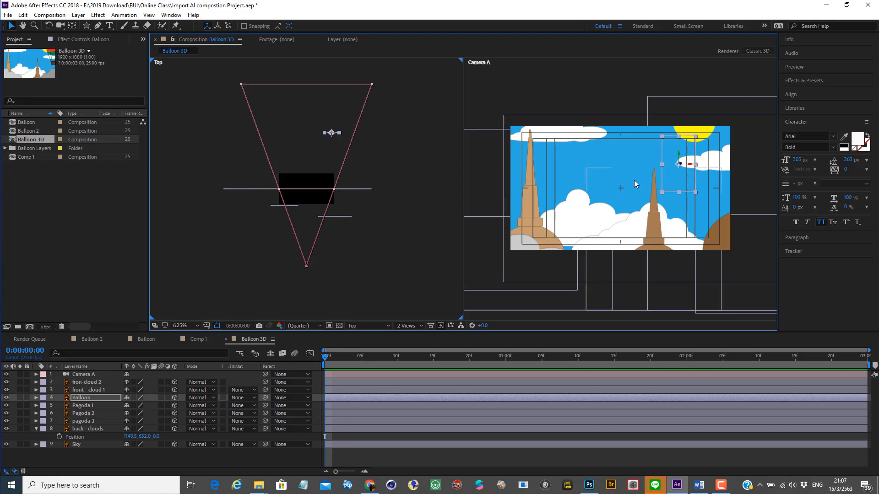
# Step: Move the Sky layer far away from the camera along Z in the Top view, to a Z position of about 8624
pyautogui.click(93, 446)
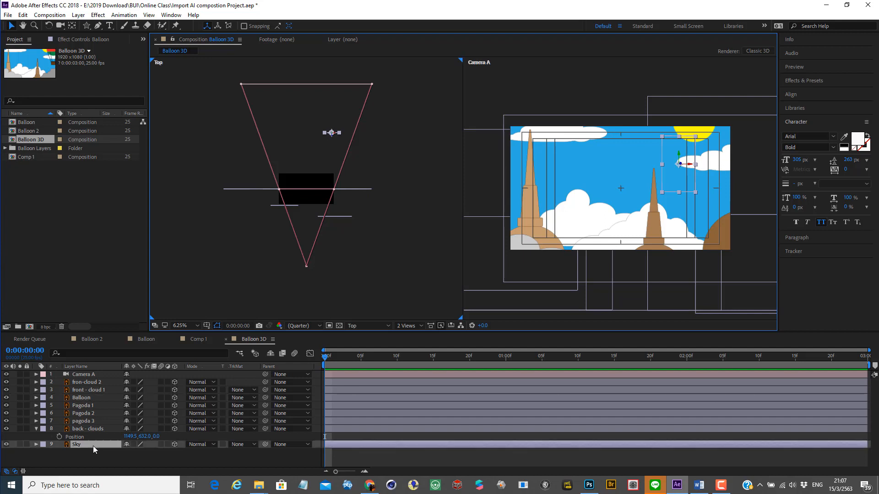
pyautogui.press('p')
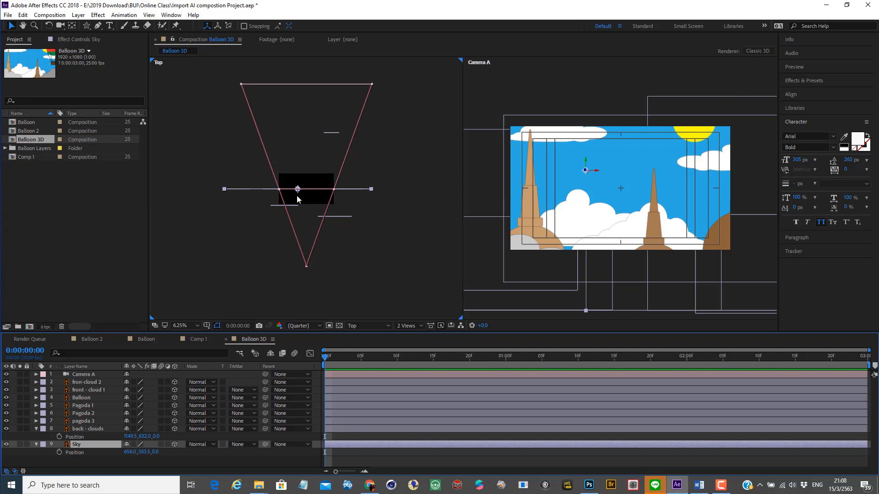
pyautogui.moveTo(297, 193); pyautogui.dragTo(319, 3)
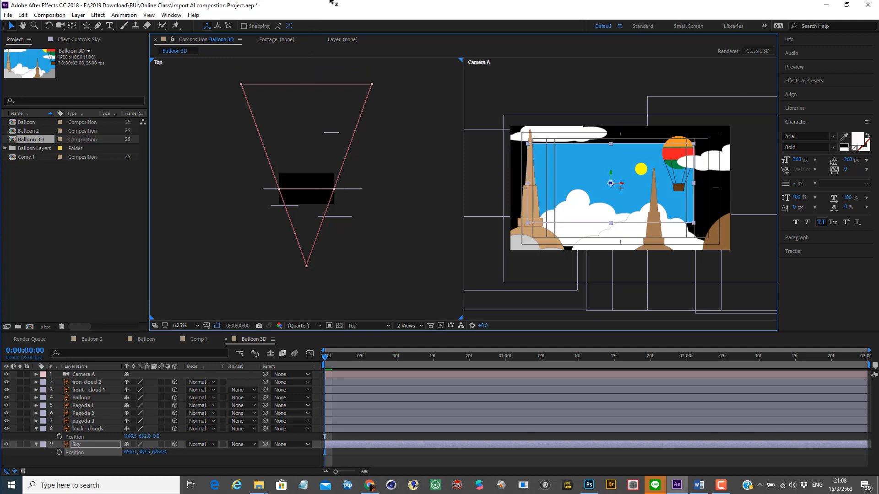
pyautogui.press('h')
pyautogui.moveTo(300, 147); pyautogui.dragTo(300, 239)
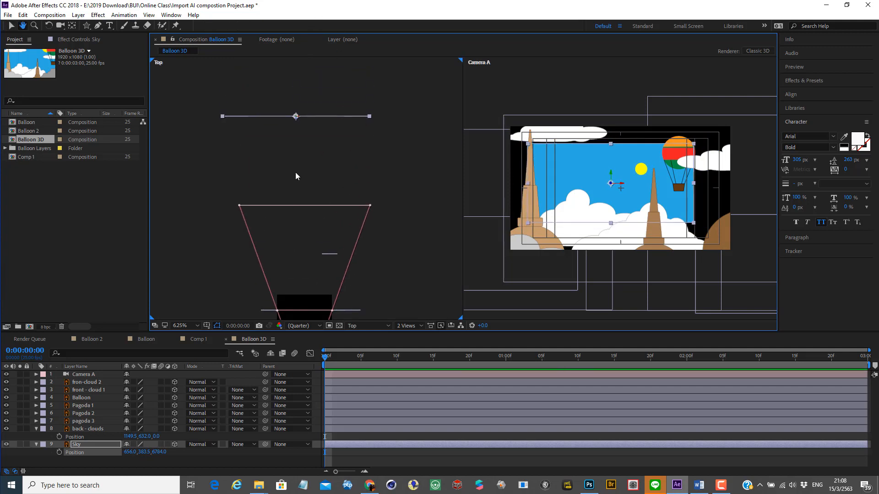
pyautogui.press('v')
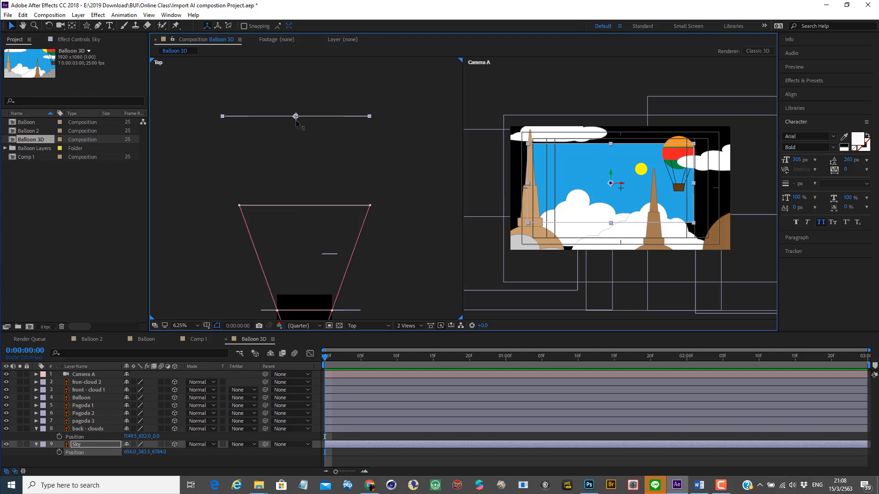
pyautogui.moveTo(296, 119); pyautogui.dragTo(298, 69)
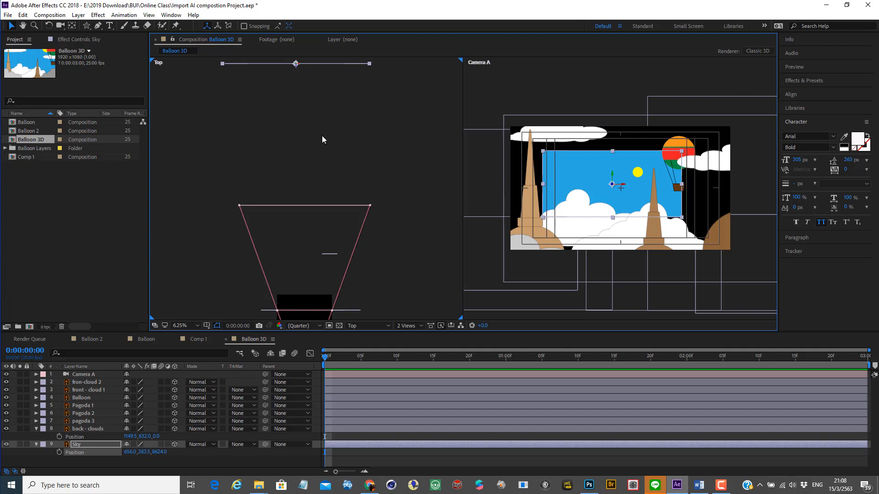
# Step: Move the back - clouds layer away from the camera along its Z axis in the Top view, to a Z position of about 1840
pyautogui.click(91, 429)
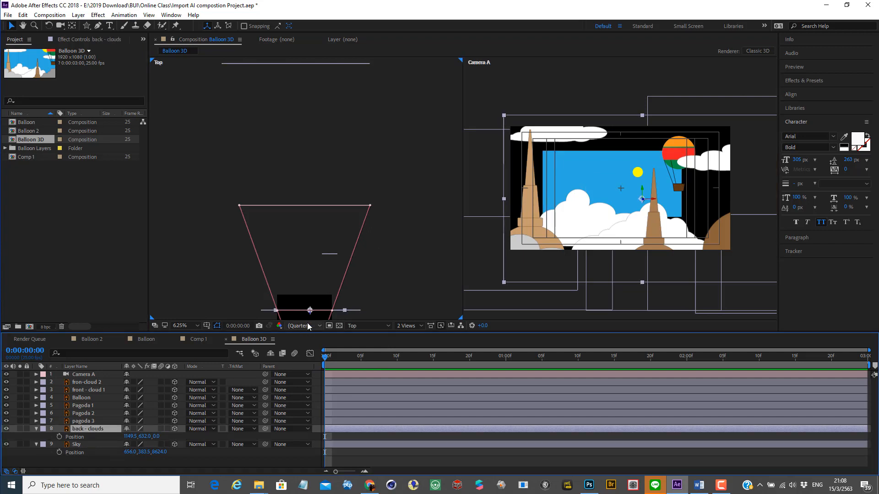
pyautogui.moveTo(309, 319); pyautogui.dragTo(355, 76)
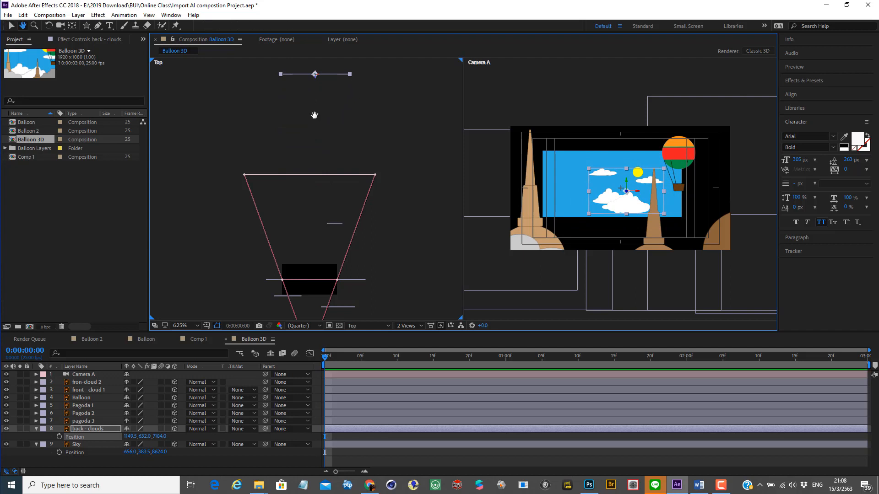
pyautogui.moveTo(314, 116); pyautogui.dragTo(310, 213)
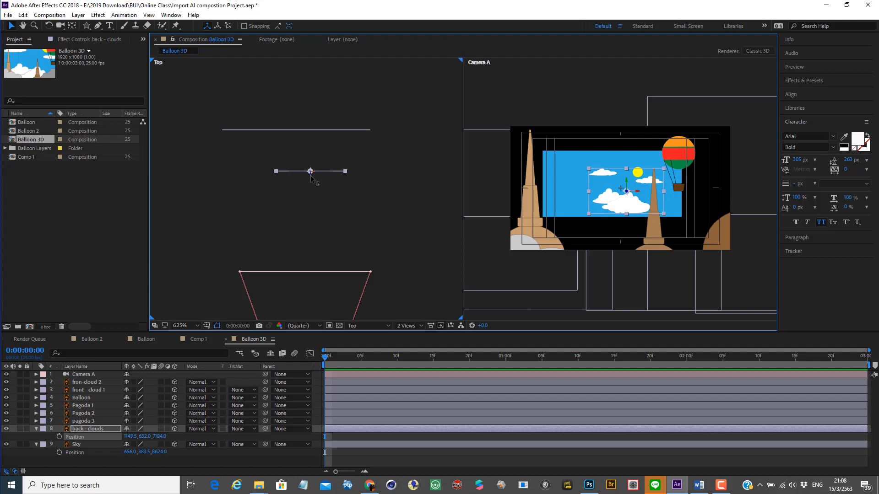
pyautogui.moveTo(310, 176); pyautogui.dragTo(295, 332)
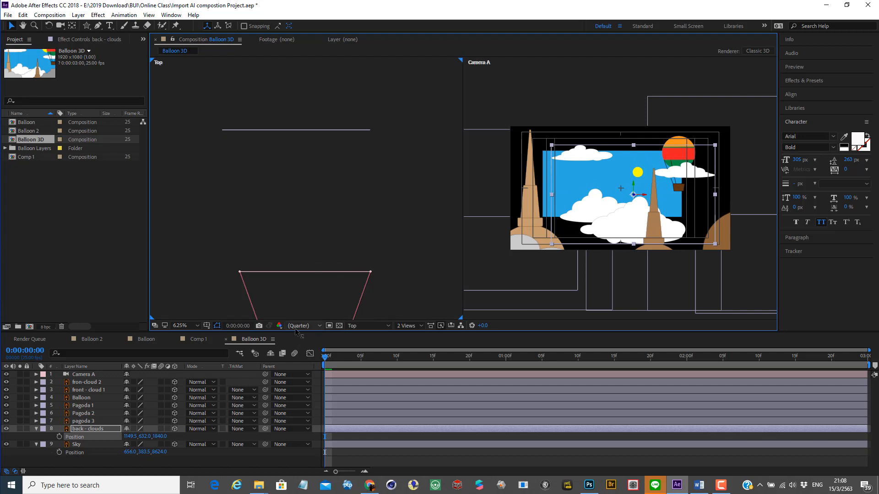
pyautogui.moveTo(347, 283); pyautogui.dragTo(358, 167)
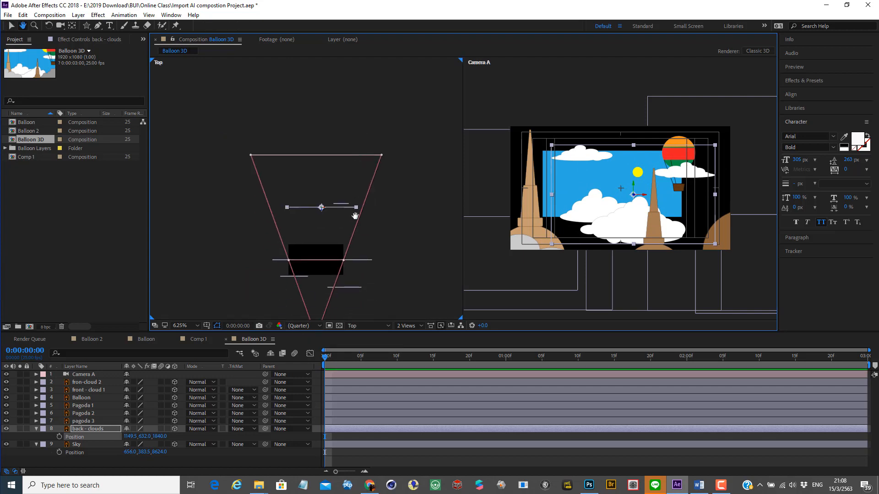
# Step: Move pagoda 3 back along Z beyond the Balloon, and place back - clouds behind it at a Z position of about 5104
pyautogui.click(84, 421)
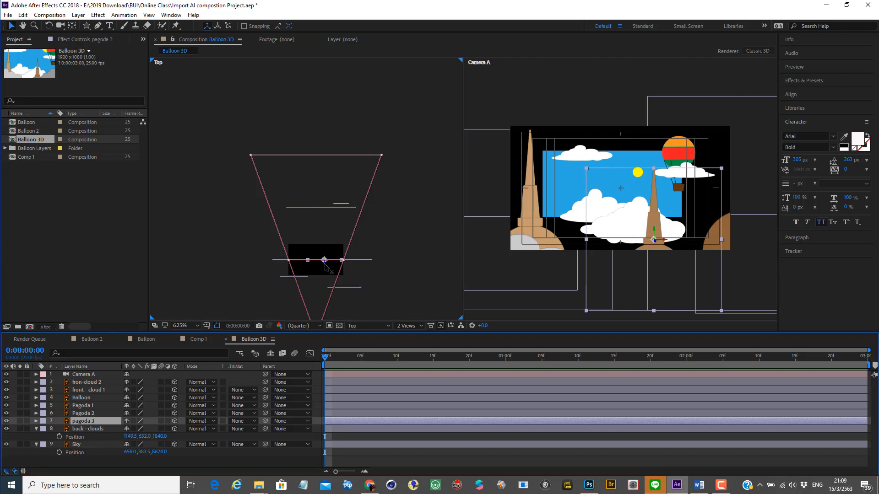
pyautogui.moveTo(325, 266); pyautogui.dragTo(339, 177)
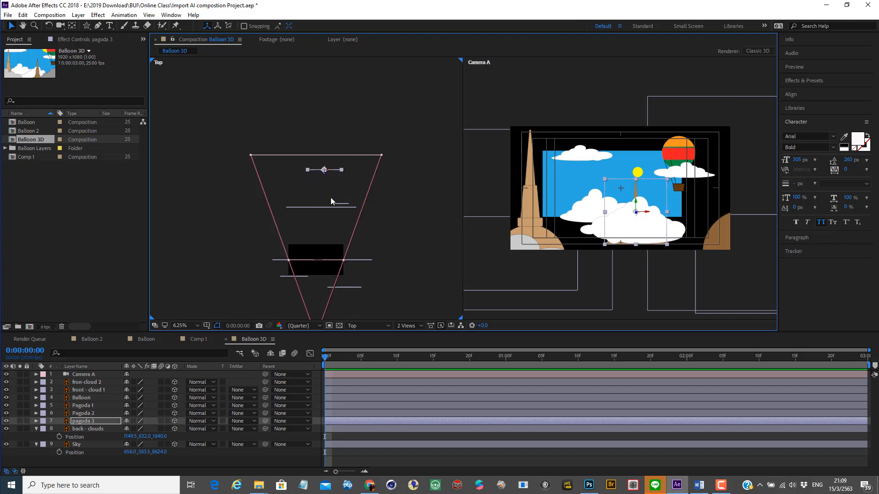
pyautogui.click(77, 438)
pyautogui.click(80, 445)
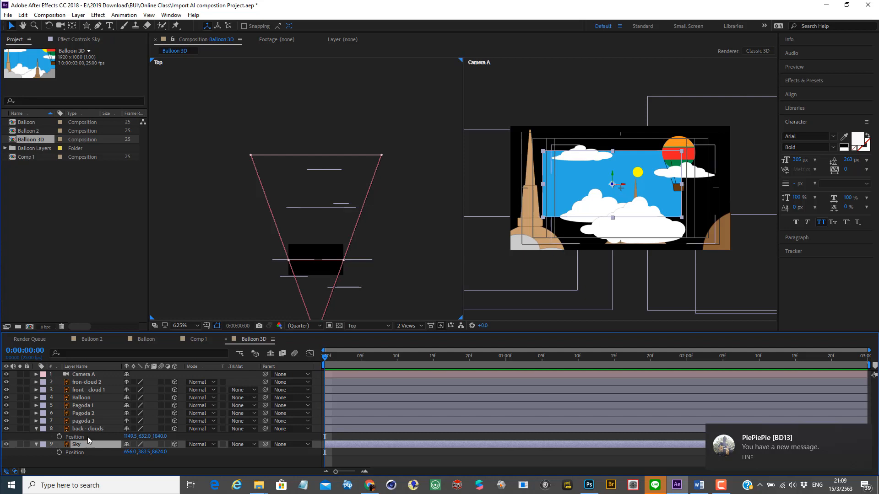
pyautogui.click(87, 429)
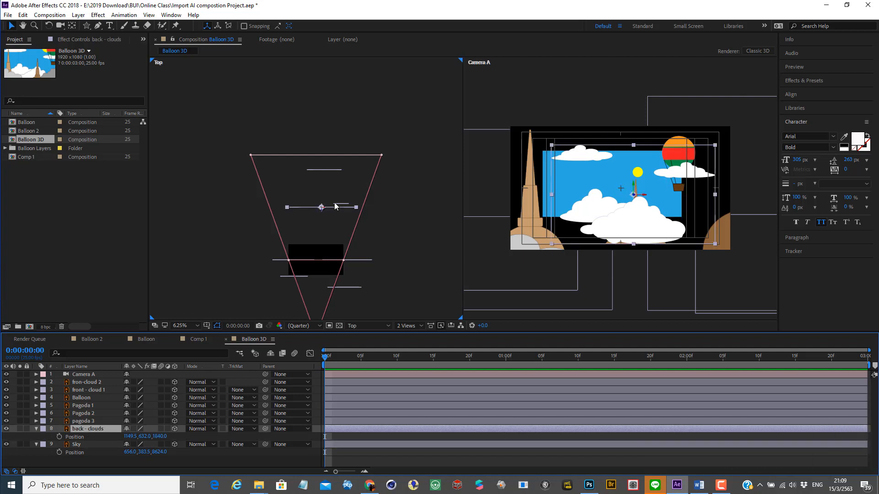
pyautogui.moveTo(322, 213); pyautogui.dragTo(333, 122)
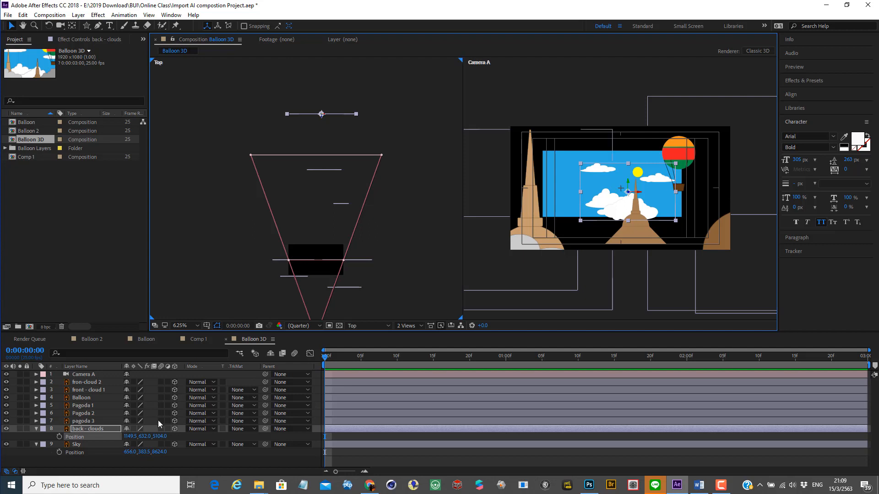
# Step: Move Pagoda 2, pagoda 3 and Pagoda 1 back along Z in the Top view, with pagoda 3 farthest away and Pagoda 1 nearest the camera
pyautogui.click(82, 413)
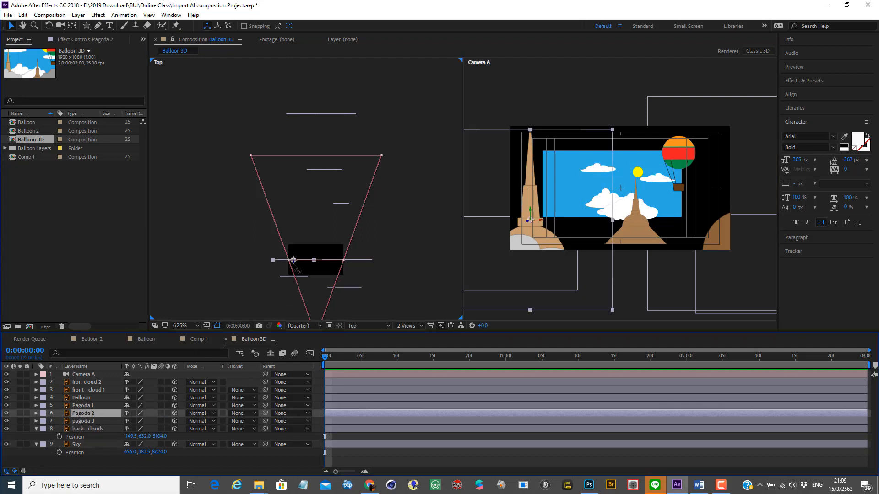
pyautogui.moveTo(294, 265); pyautogui.dragTo(312, 205)
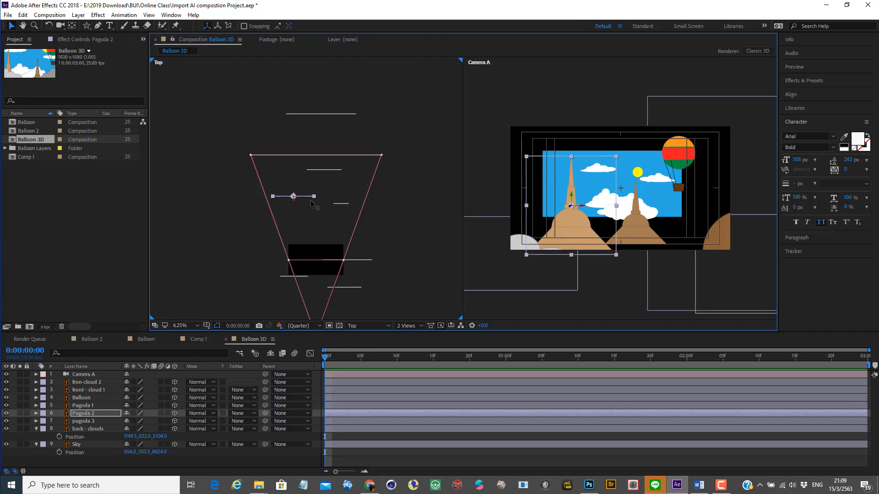
pyautogui.click(87, 421)
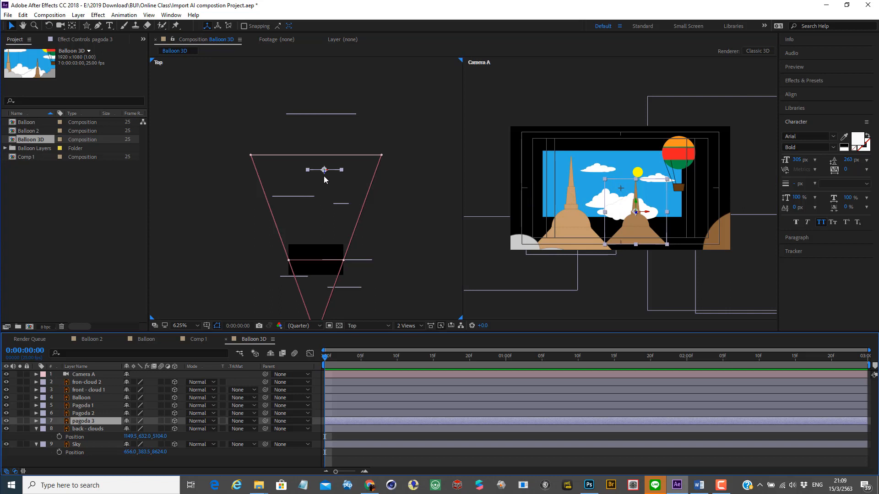
pyautogui.moveTo(324, 172); pyautogui.dragTo(330, 133)
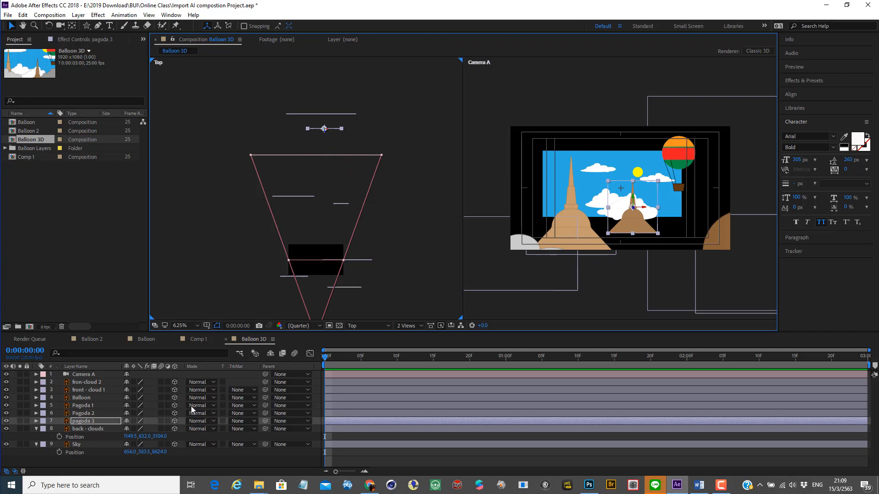
pyautogui.click(81, 405)
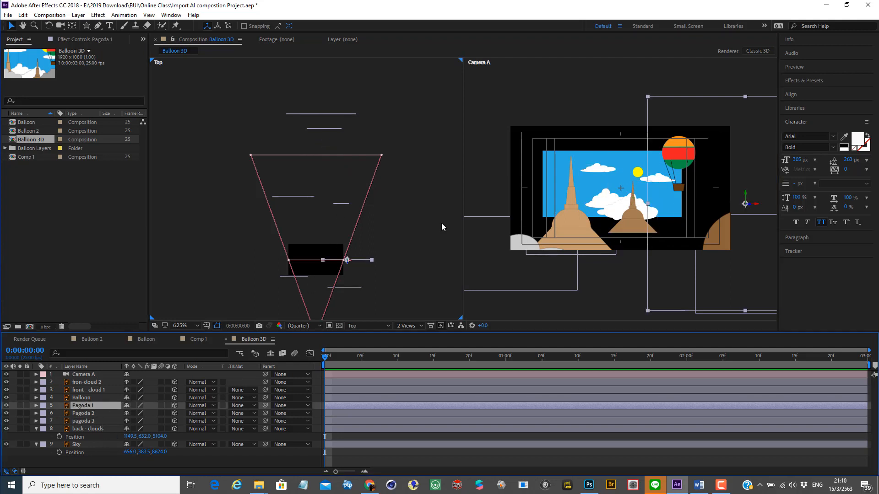
pyautogui.moveTo(347, 260); pyautogui.dragTo(349, 235)
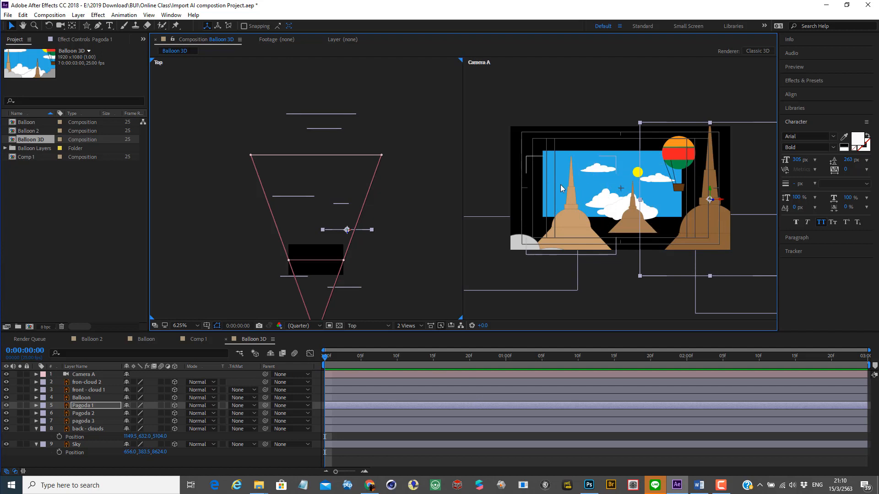
# Step: Enlarge the Sky layer to overfill the Camera A frame, and move it back along Z to about 18960
pyautogui.press(',')
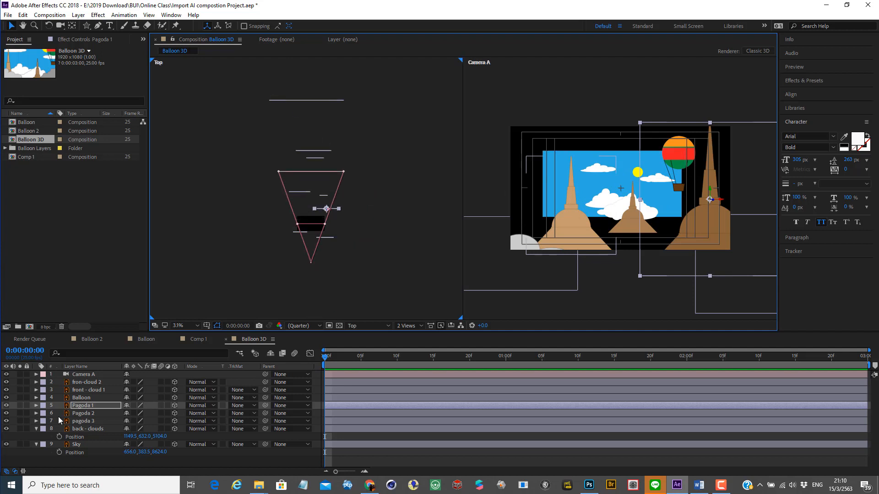
pyautogui.click(81, 445)
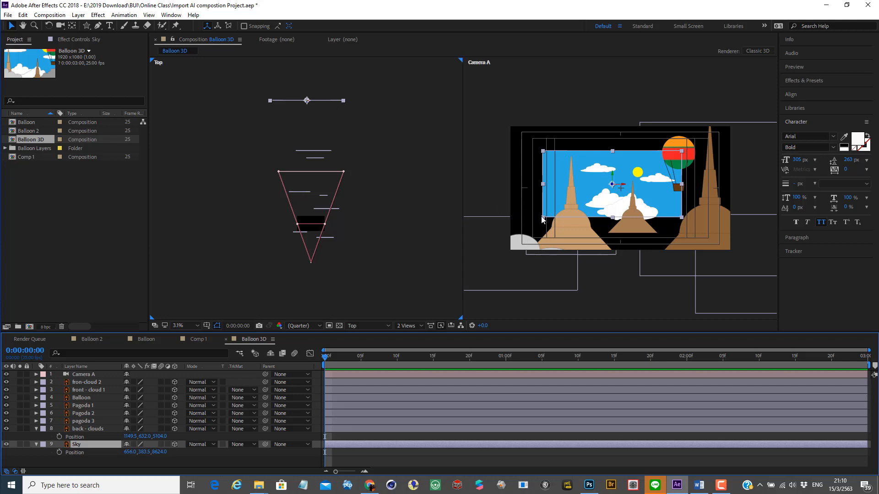
pyautogui.moveTo(542, 218); pyautogui.dragTo(349, 367)
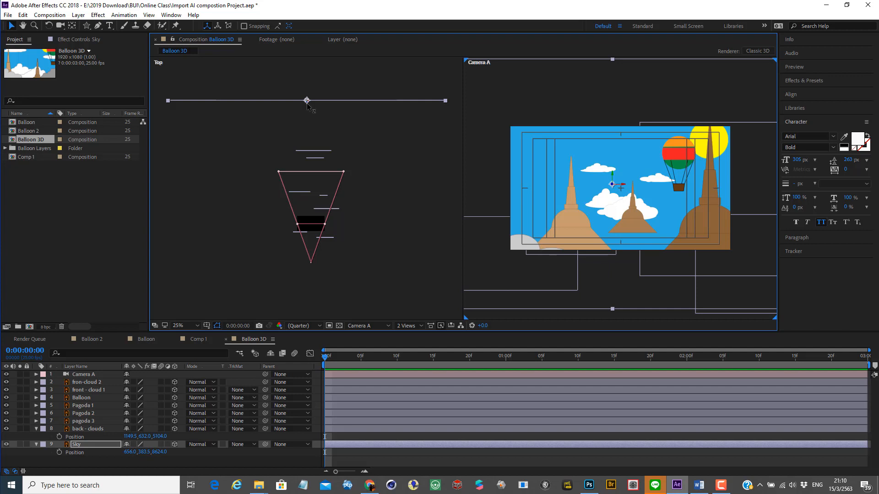
pyautogui.moveTo(307, 100); pyautogui.dragTo(360, 3)
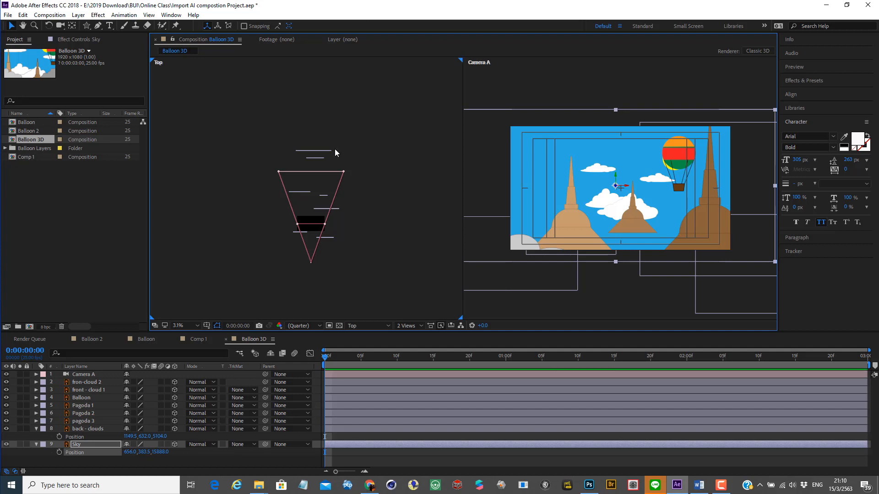
pyautogui.scroll(-2, 334, 149)
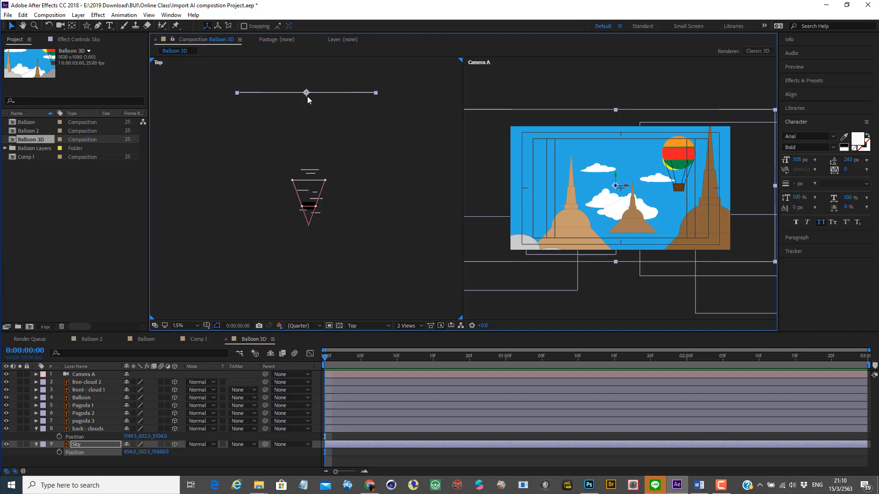
pyautogui.moveTo(307, 97); pyautogui.dragTo(312, 75)
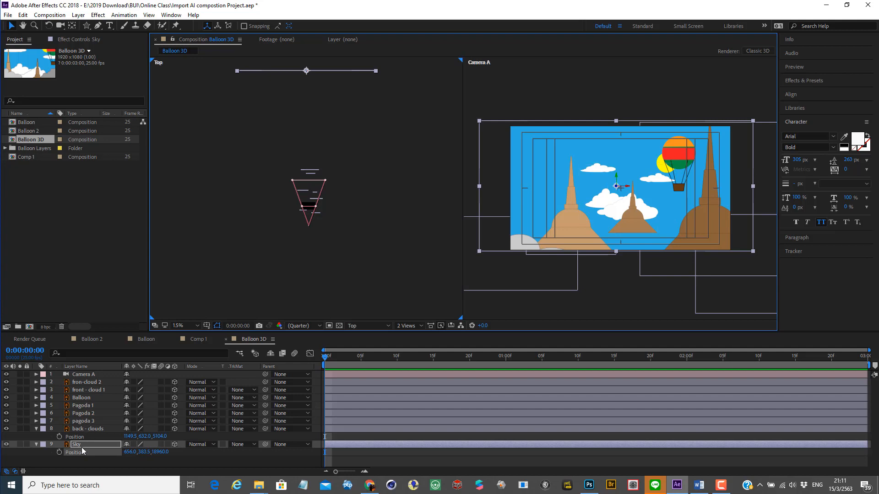
# Step: Enlarge the back - clouds layer in the Camera A view and move it up and right to about X 2093.6, Y 60.9
pyautogui.click(99, 429)
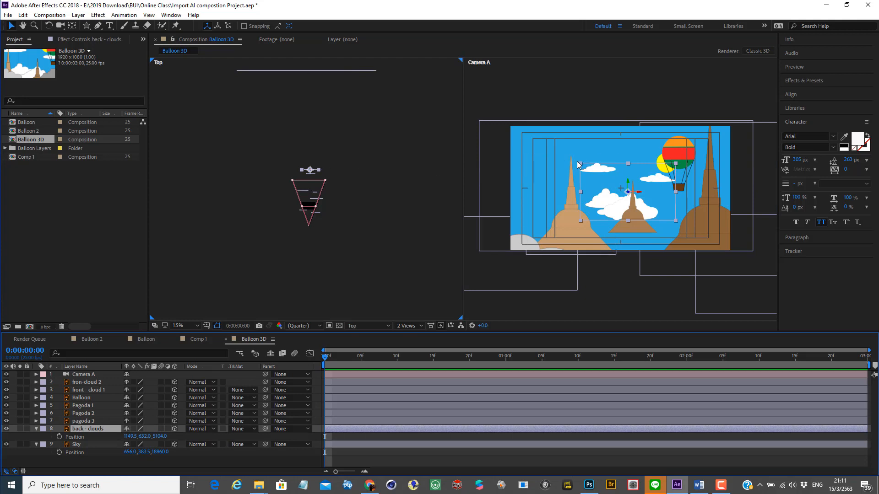
pyautogui.moveTo(581, 164); pyautogui.dragTo(557, 130)
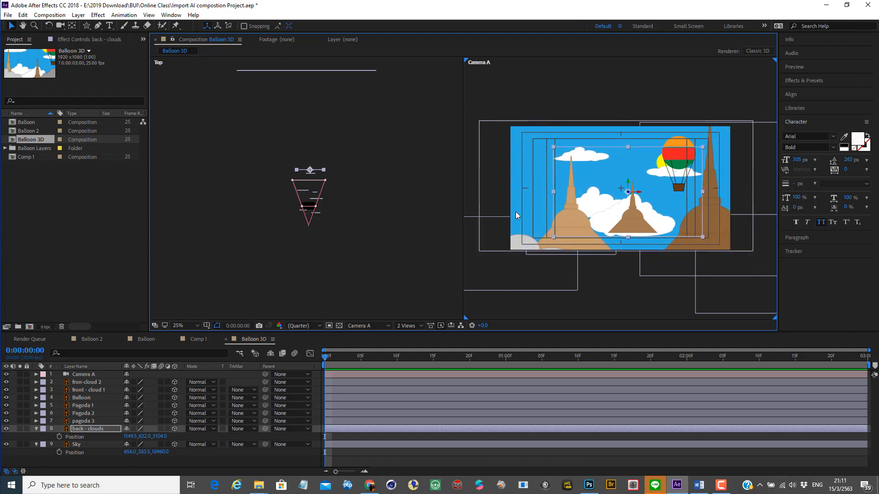
pyautogui.moveTo(605, 212); pyautogui.dragTo(646, 192)
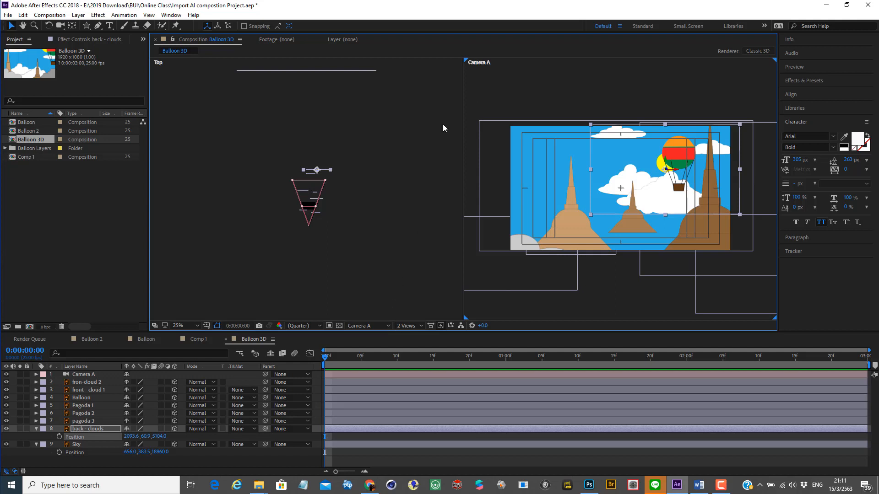
# Step: Switch the composition to a single view, examine the layer spacing from Custom View 1, and return to Camera A
pyautogui.click(418, 327)
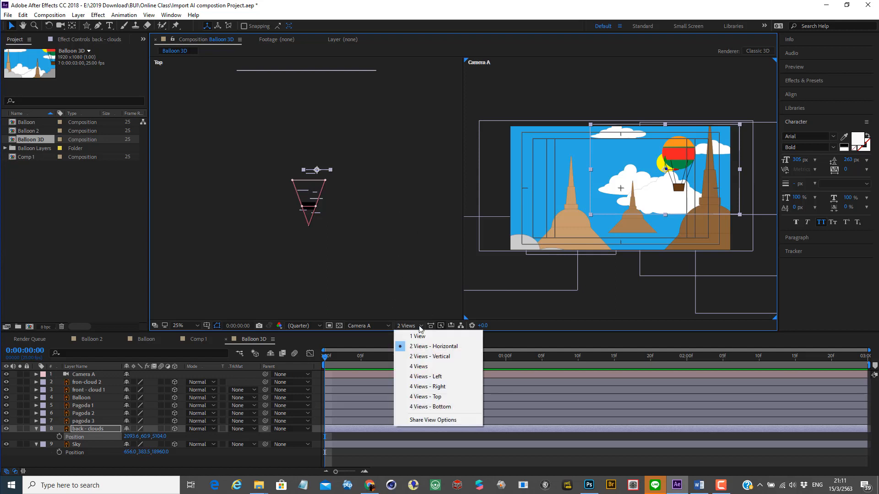
pyautogui.click(417, 336)
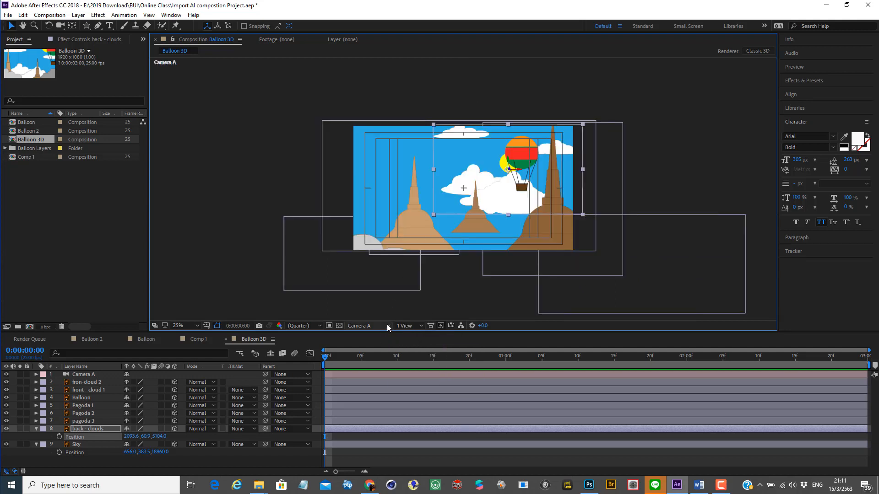
pyautogui.click(387, 326)
pyautogui.click(391, 425)
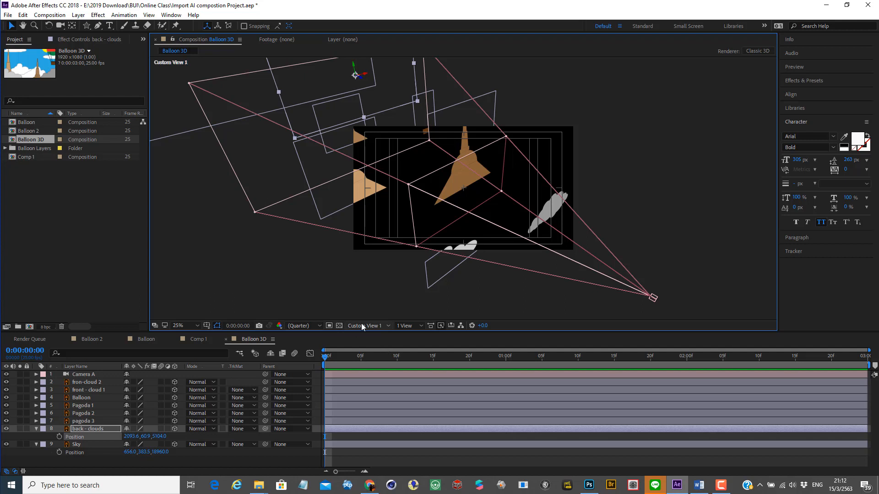
pyautogui.click(389, 325)
pyautogui.click(378, 349)
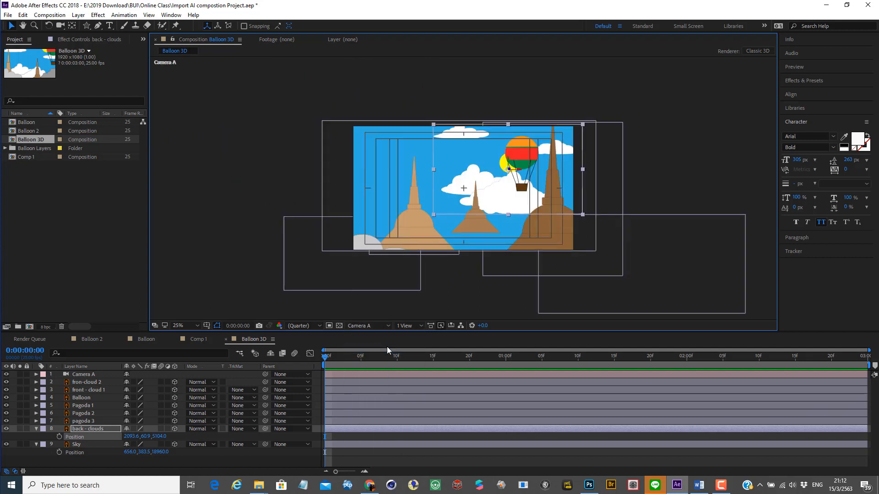
# Step: Switch the composition to two horizontal views and lower pagoda 3 to the bottom edge of the Camera A frame
pyautogui.click(420, 326)
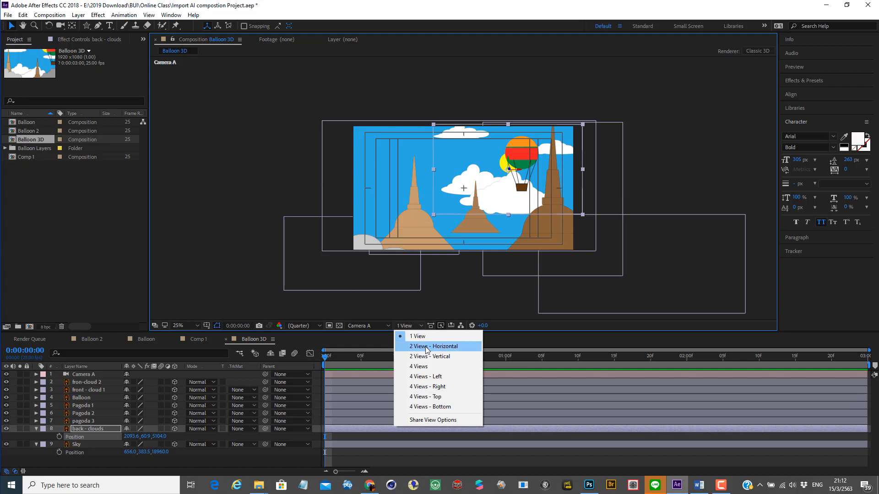
pyautogui.click(426, 347)
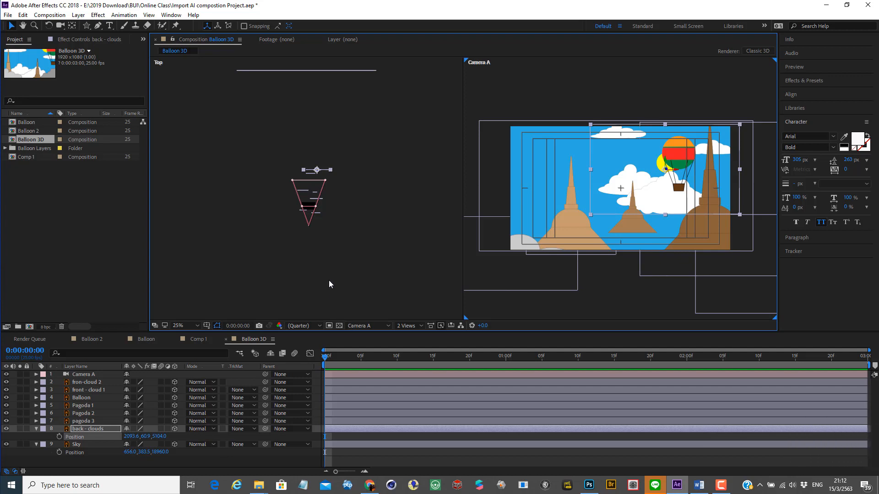
pyautogui.click(630, 225)
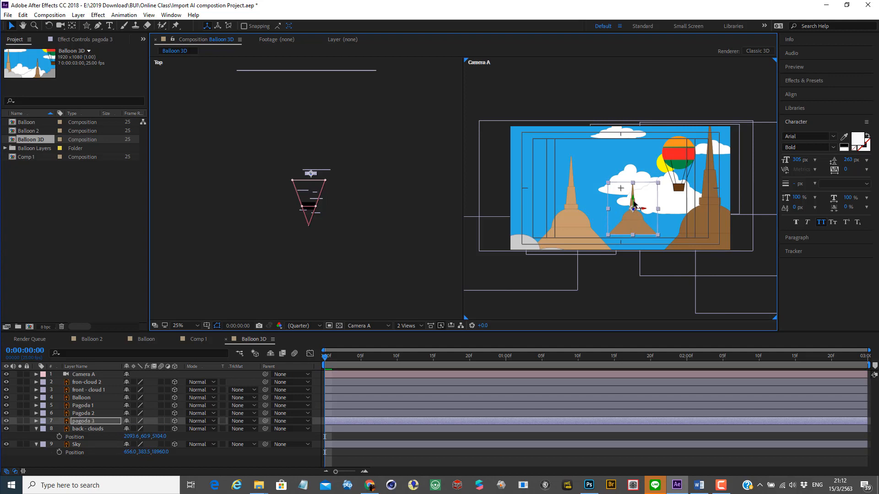
pyautogui.moveTo(634, 200); pyautogui.dragTo(639, 252)
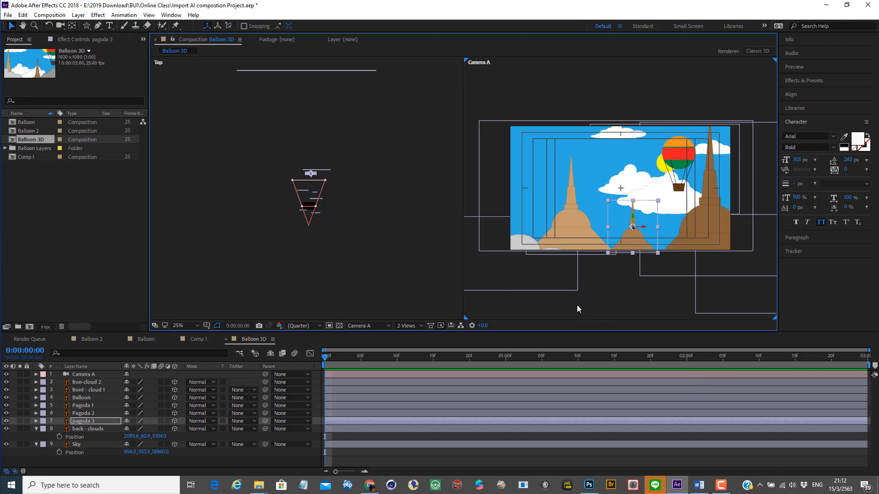
# Step: Change the Top view to the Right view and frame the camera cone with the nearby layers in it
pyautogui.click(73, 383)
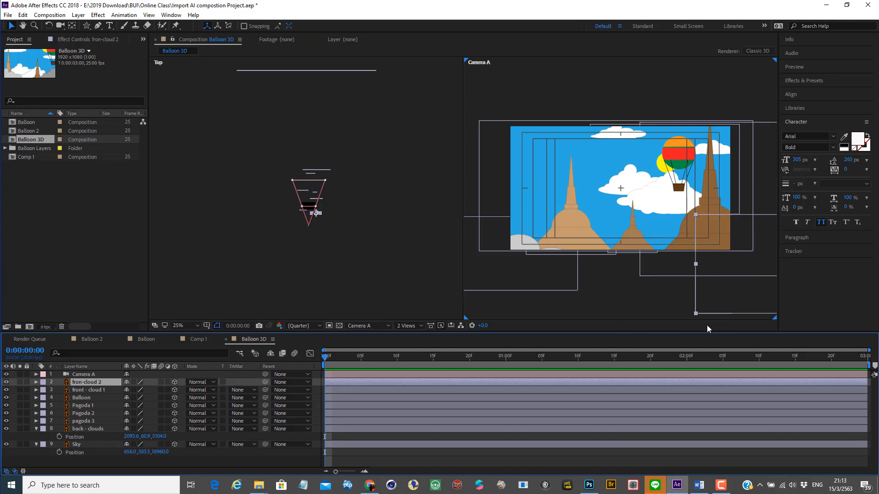
pyautogui.click(409, 146)
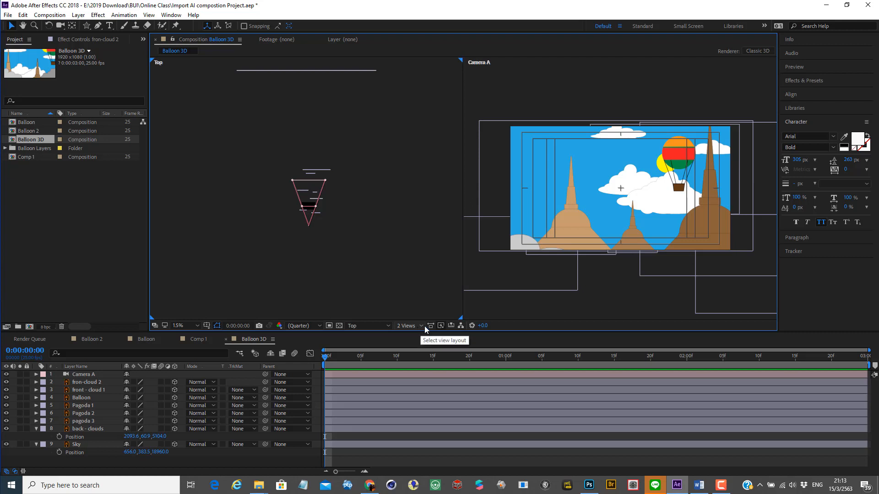
pyautogui.click(388, 326)
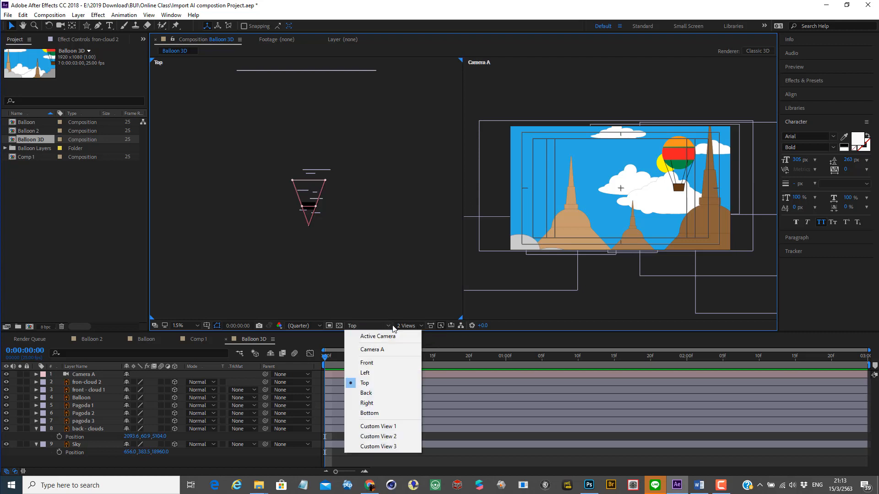
pyautogui.click(381, 405)
pyautogui.scroll(2, 333, 217)
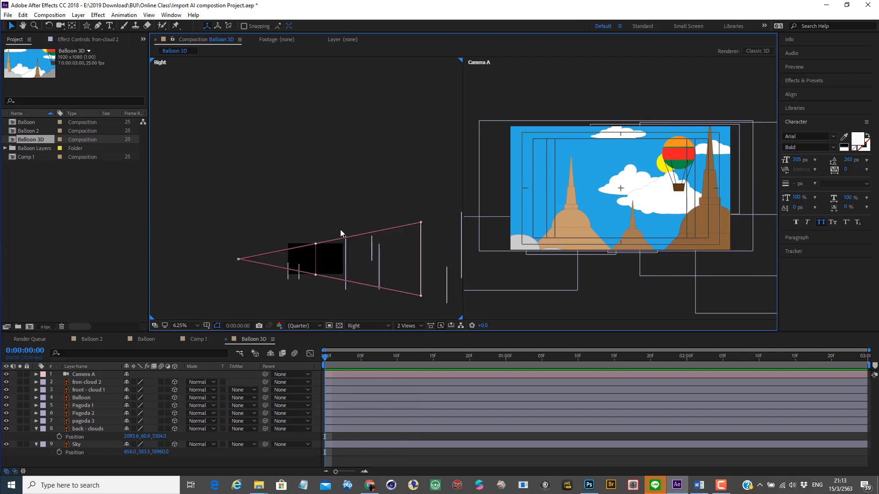
pyautogui.scroll(1, 340, 229)
pyautogui.scroll(-1, 339, 229)
pyautogui.press('h')
pyautogui.moveTo(369, 248); pyautogui.dragTo(283, 174)
pyautogui.press('v')
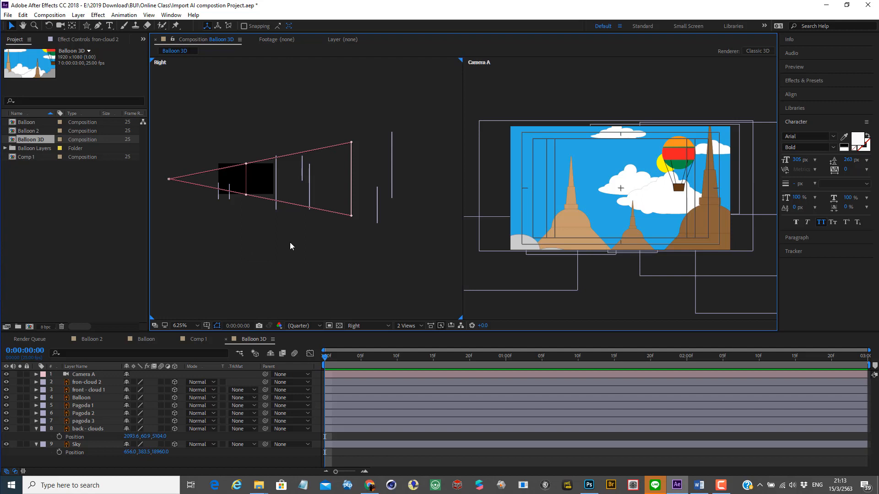
# Step: Raise front - cloud 1 and fron-cloud 2 vertically so they cover the two lower corners of the Camera A frame
pyautogui.click(90, 429)
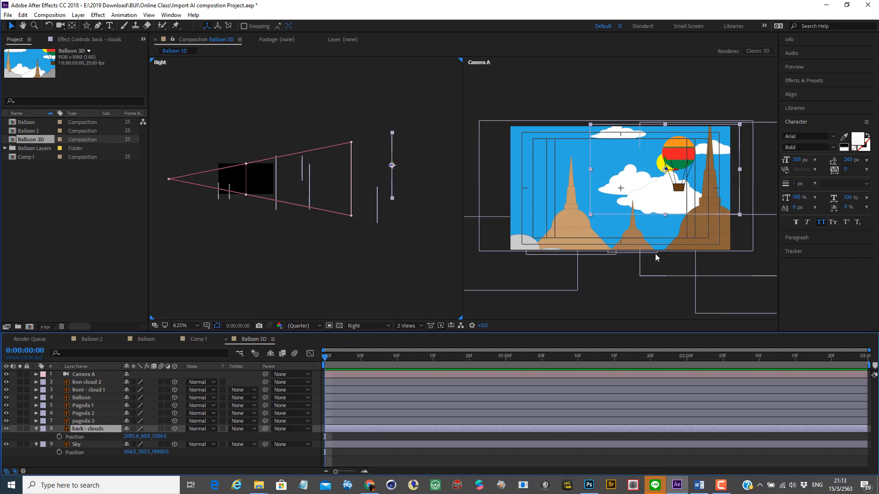
pyautogui.click(516, 245)
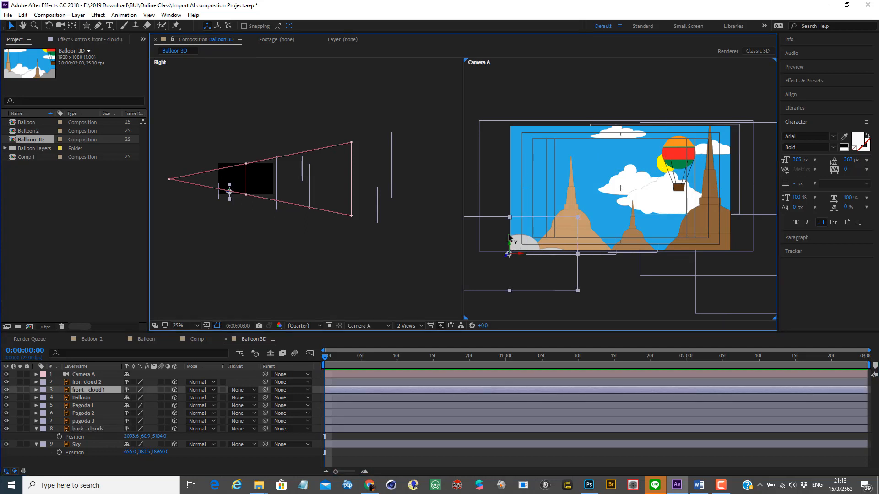
pyautogui.moveTo(512, 242)
pyautogui.mouseDown()
pyautogui.moveTo(512, 205)
pyautogui.moveTo(516, 229)
pyautogui.mouseUp()
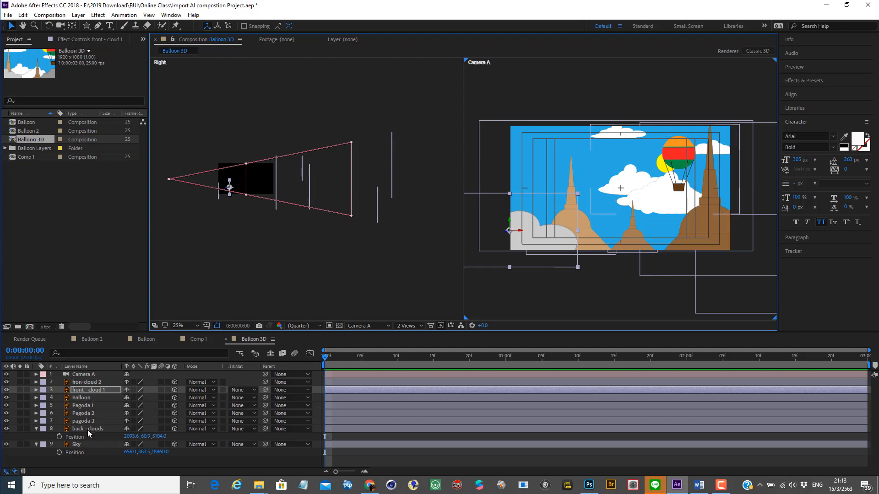
pyautogui.click(87, 382)
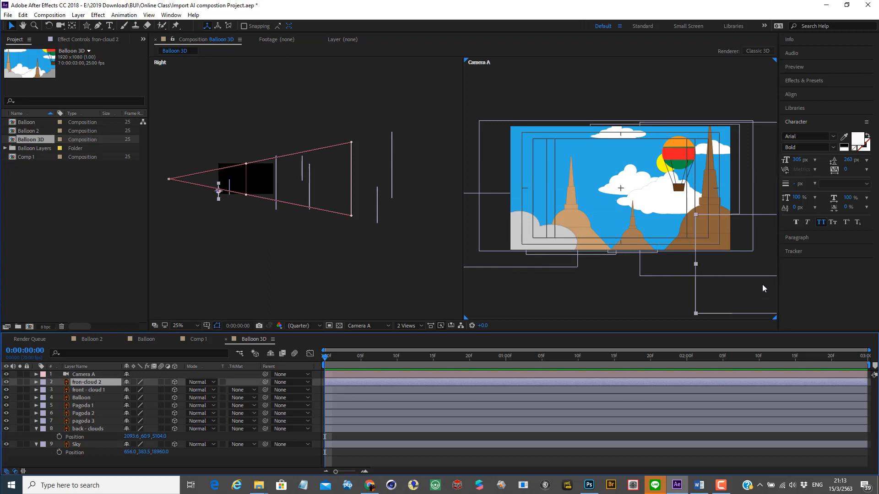
pyautogui.moveTo(761, 284); pyautogui.dragTo(672, 285)
pyautogui.moveTo(708, 257); pyautogui.dragTo(707, 225)
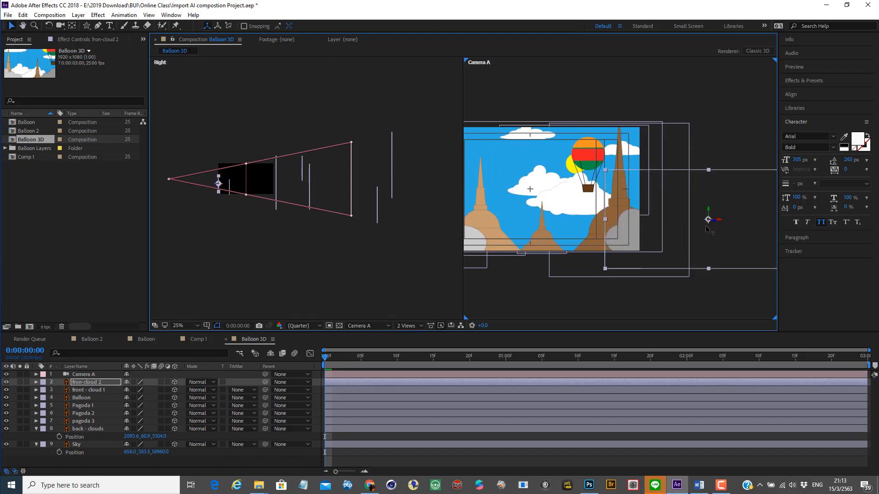
pyautogui.moveTo(534, 281); pyautogui.dragTo(578, 293)
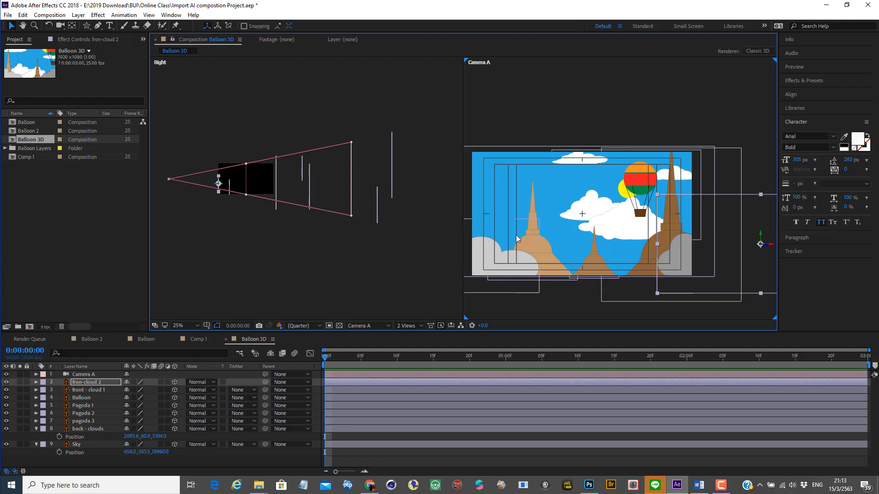
# Step: Lower Pagoda 2 slightly and raise Pagoda 1 slightly in the Camera A view, and deselect the layers
pyautogui.click(530, 233)
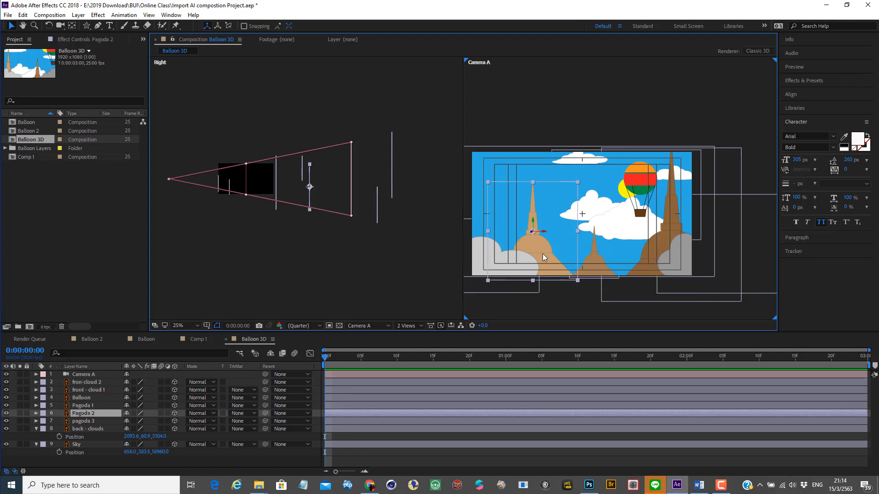
pyautogui.moveTo(533, 220); pyautogui.dragTo(534, 229)
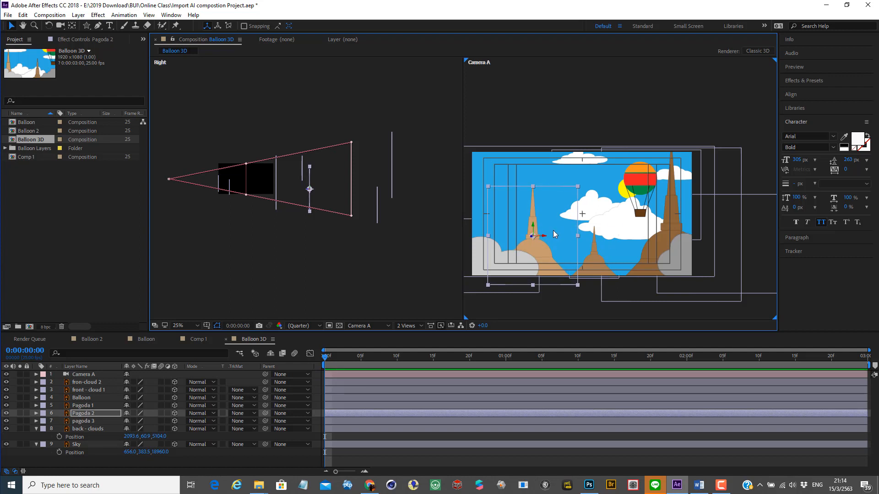
pyautogui.click(647, 257)
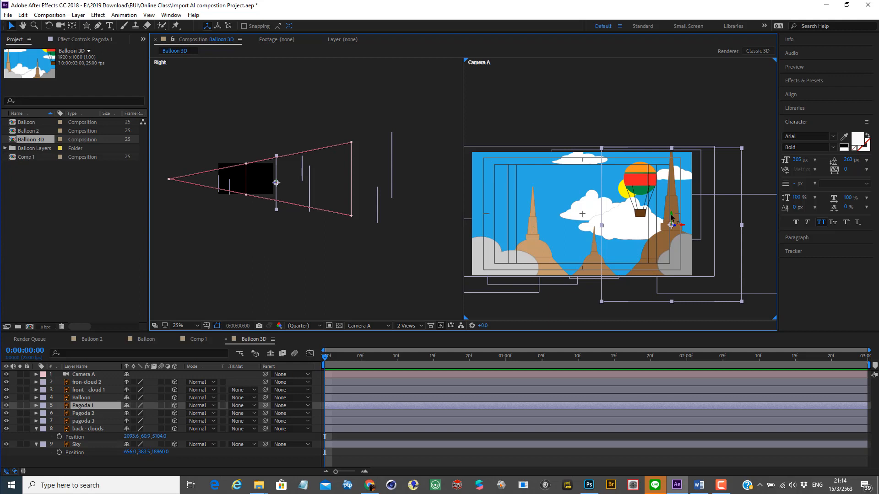
pyautogui.moveTo(671, 217); pyautogui.dragTo(671, 205)
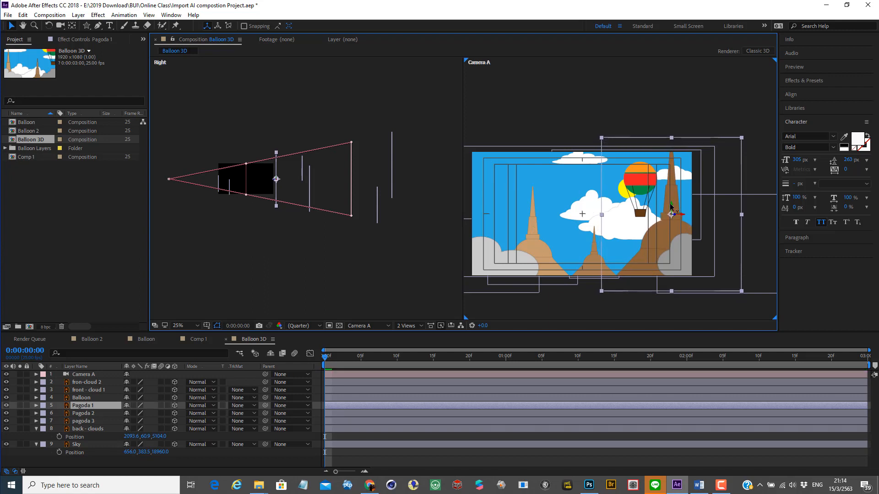
pyautogui.click(553, 308)
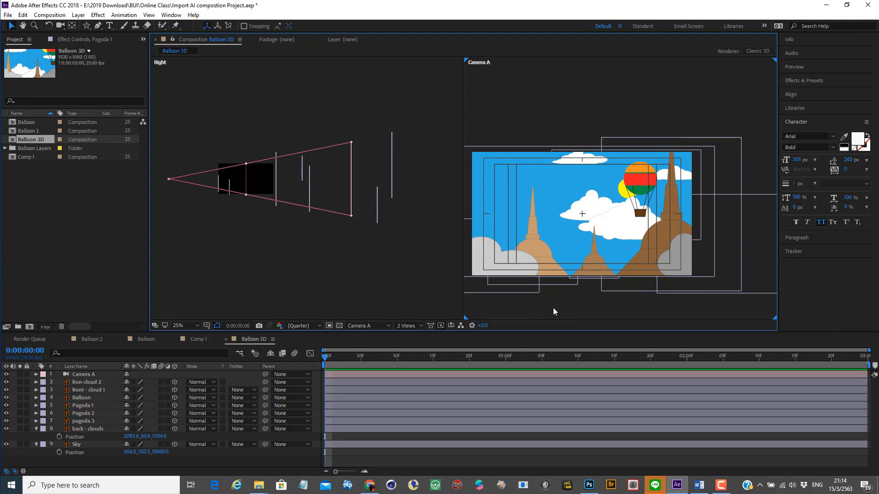
# Step: Set Camera A's Aperture to 1000 pixels in its Camera Options
pyautogui.click(76, 375)
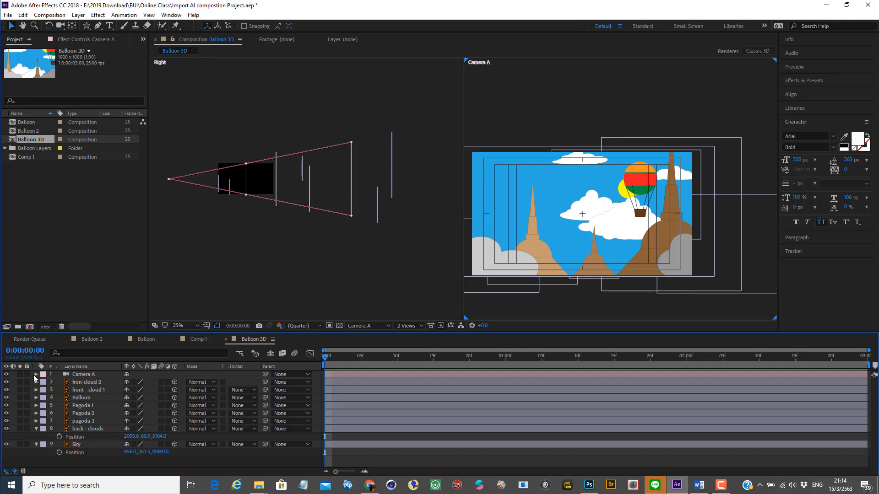
pyautogui.click(36, 375)
pyautogui.click(44, 389)
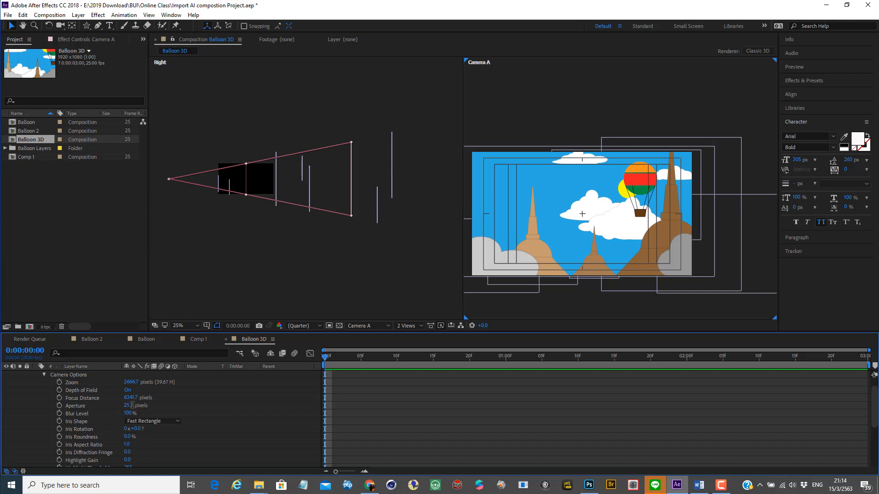
pyautogui.click(130, 405)
pyautogui.write('1000')
pyautogui.press('Return')
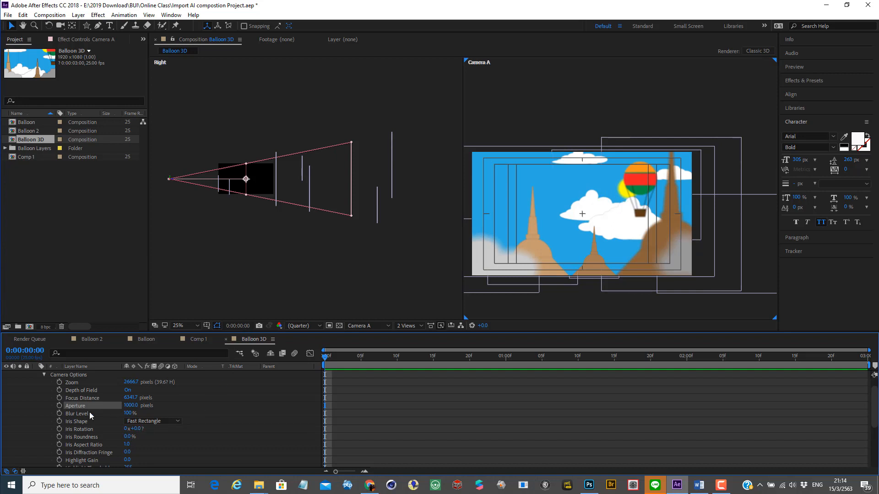
# Step: Adjust Camera A's Focus Distance to about 4631.7 pixels so the focal plane meets the Balloon layer in the Right view
pyautogui.scroll(5, 89, 412)
pyautogui.scroll(-5, 89, 412)
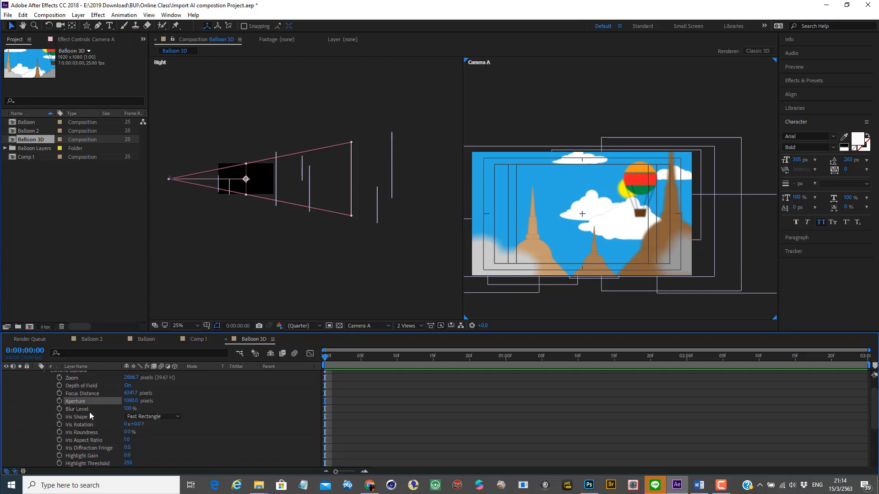
pyautogui.scroll(2, 90, 414)
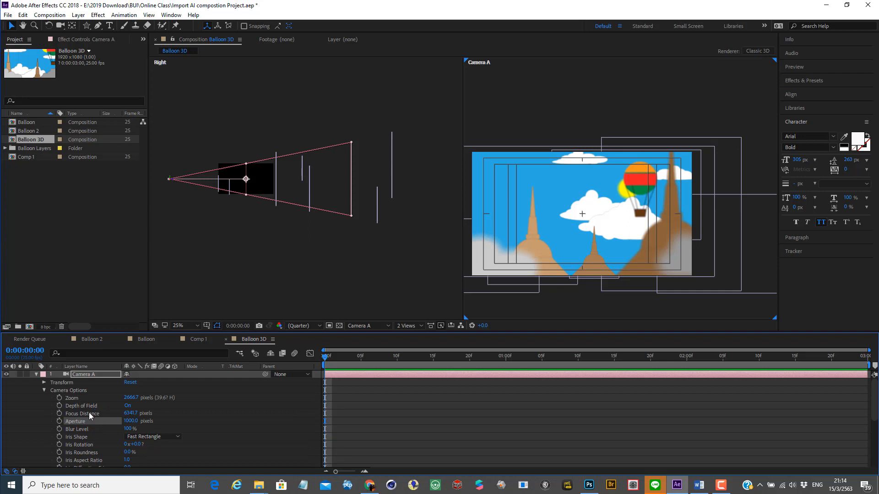
pyautogui.moveTo(136, 416); pyautogui.dragTo(1, 416)
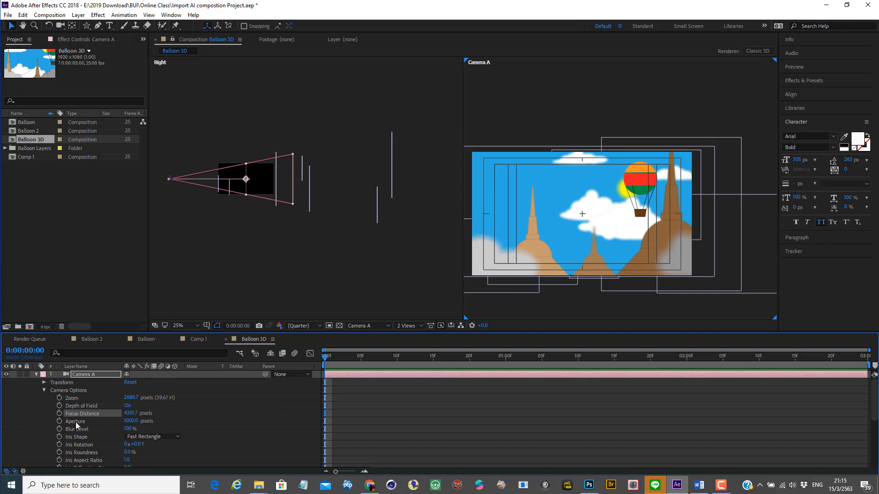
pyautogui.scroll(-5, 77, 428)
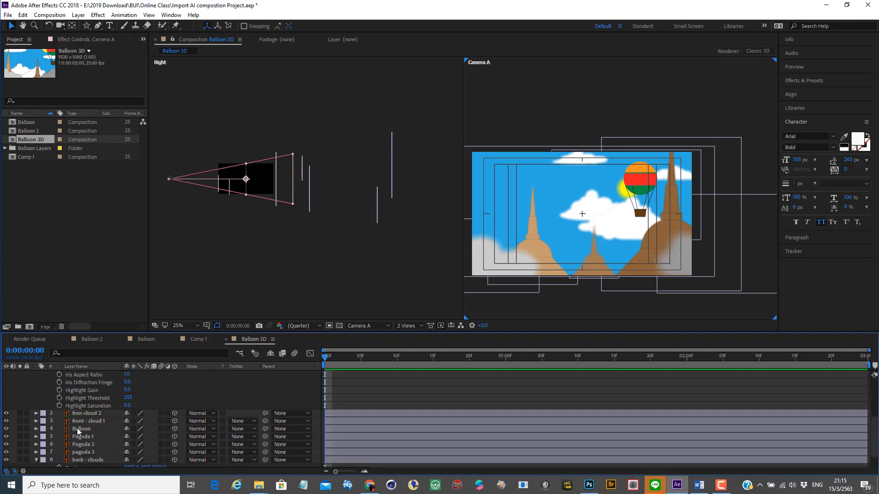
pyautogui.scroll(3, 77, 428)
pyautogui.scroll(-3, 76, 427)
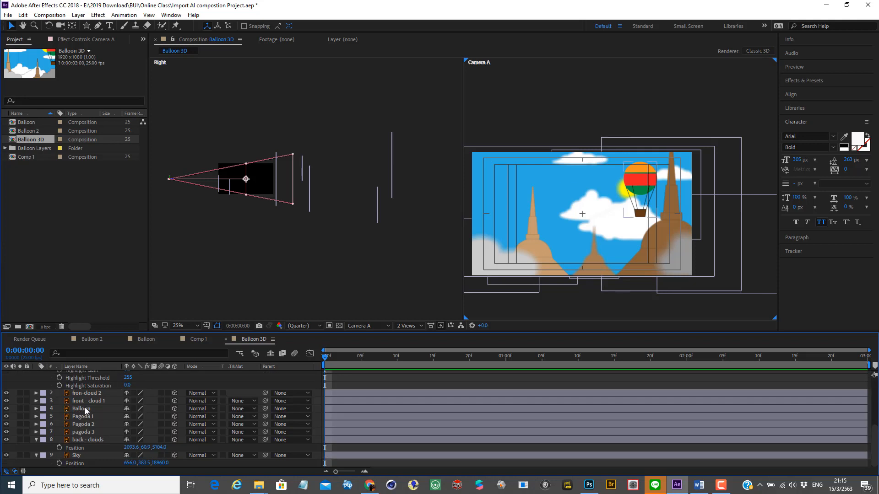
pyautogui.click(83, 409)
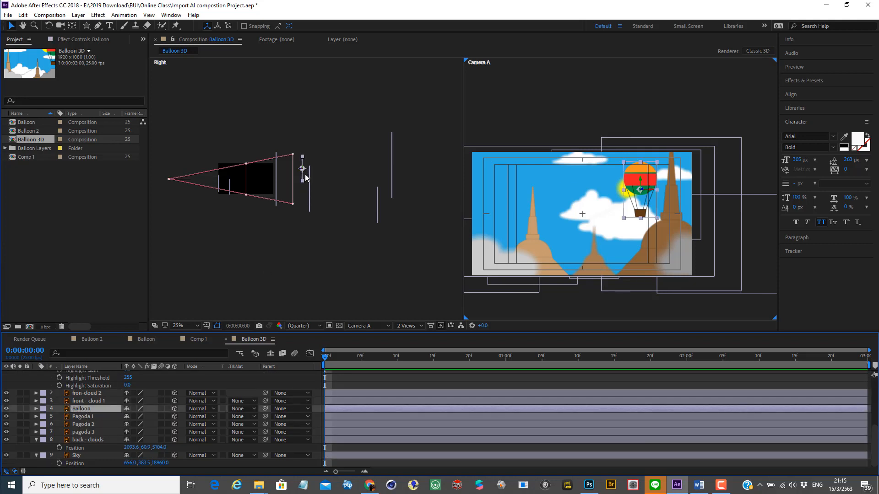
pyautogui.scroll(4, 135, 396)
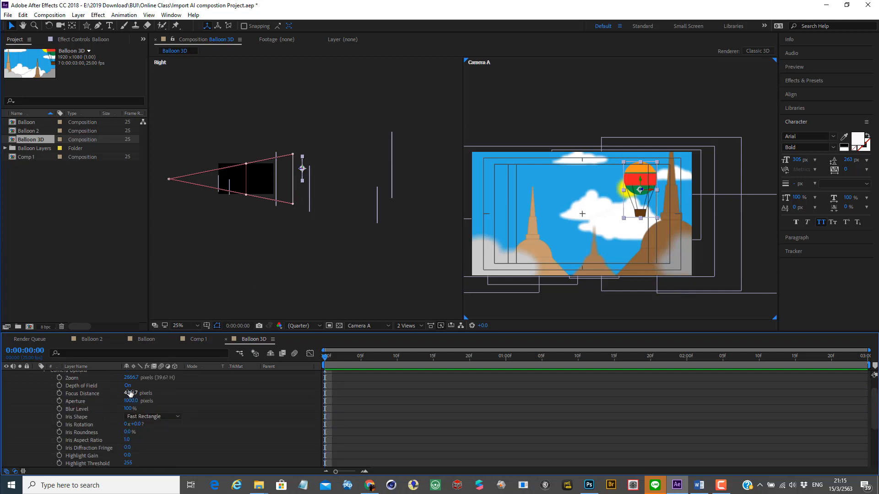
pyautogui.moveTo(130, 393); pyautogui.dragTo(245, 358)
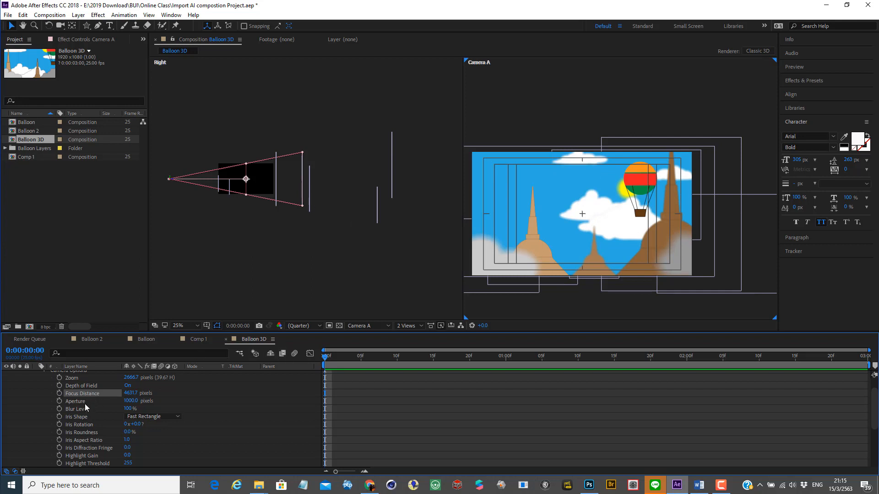
# Step: Enlarge Pagoda 1 slightly and Pagoda 2 more strongly about their centres in the Camera A view
pyautogui.scroll(-4, 84, 403)
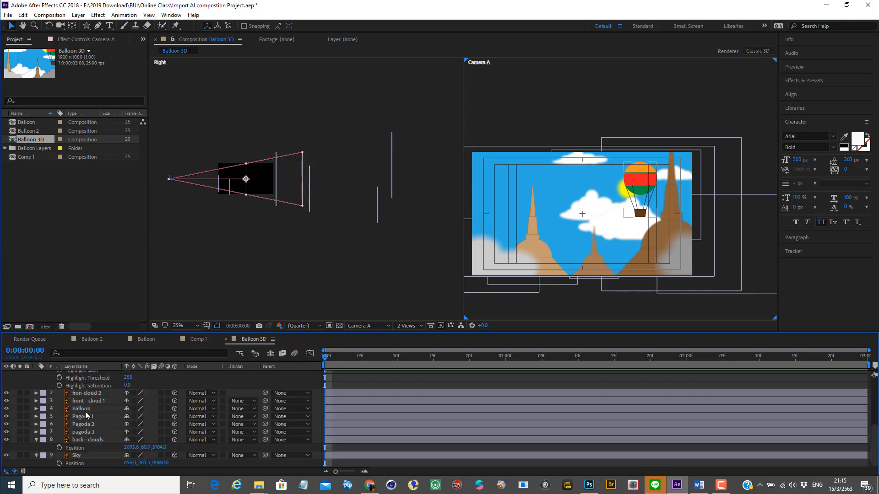
pyautogui.click(83, 415)
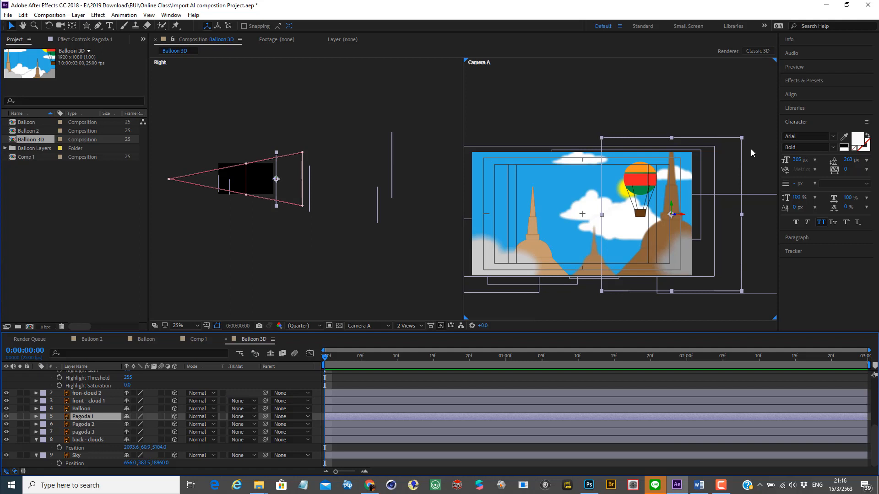
pyautogui.moveTo(742, 139); pyautogui.dragTo(751, 119)
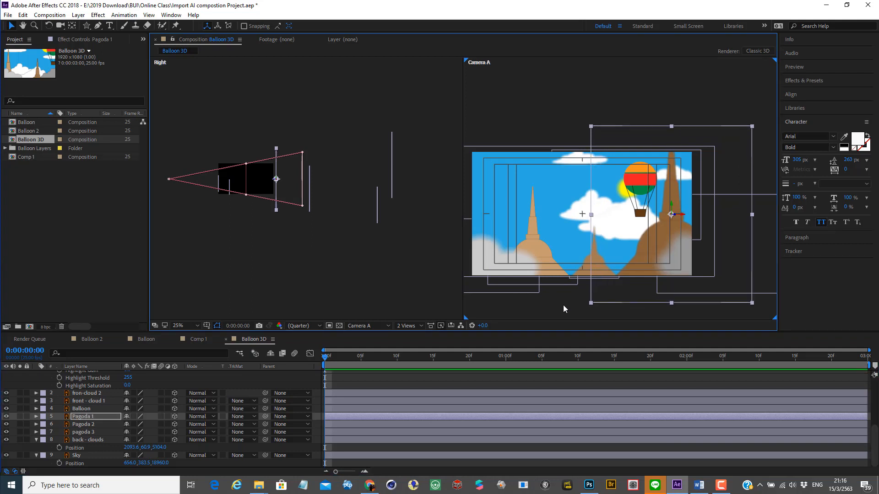
pyautogui.click(84, 424)
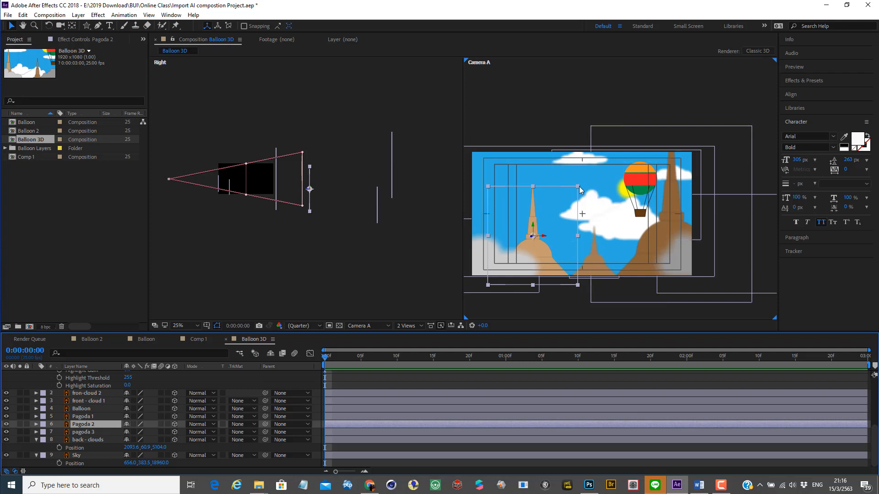
pyautogui.moveTo(580, 190); pyautogui.dragTo(607, 159)
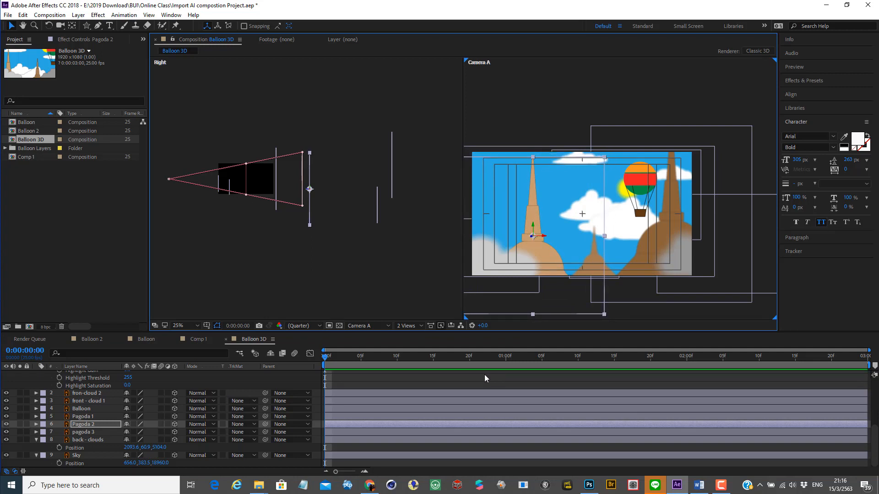
# Step: Enlarge pagoda 3 to about twice its size in the Camera A view and deselect the layer
pyautogui.click(85, 431)
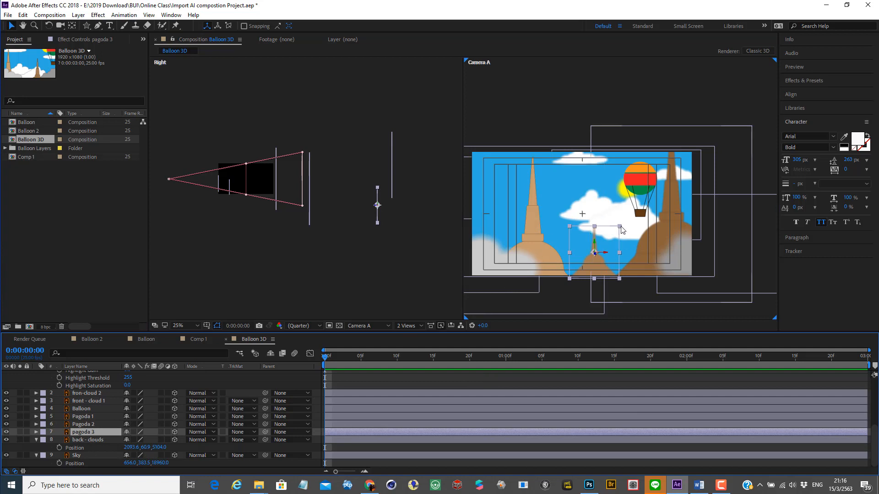
pyautogui.moveTo(620, 227); pyautogui.dragTo(652, 203)
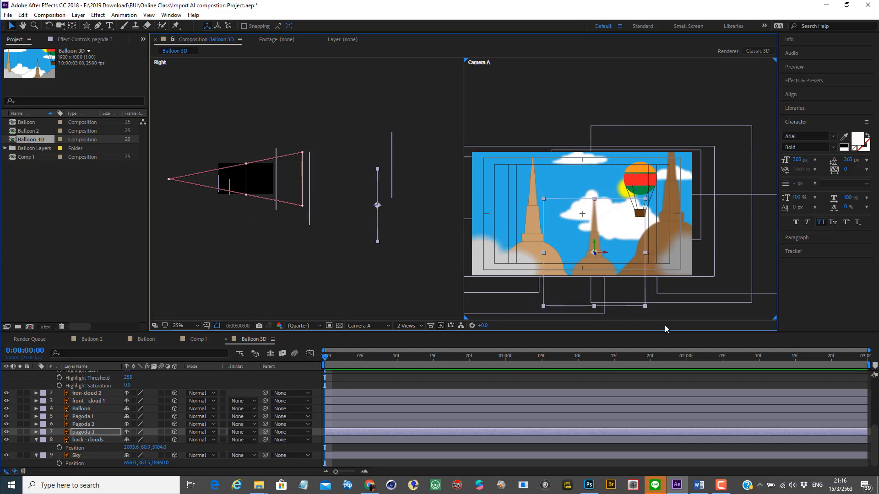
pyautogui.click(615, 86)
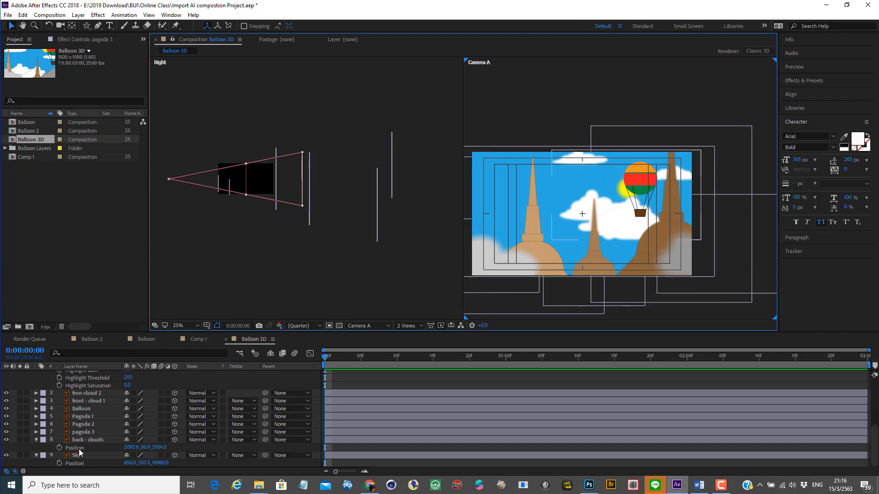
# Step: Move back - clouds much deeper behind pagoda 3 in the Right view, to a Z position of about 14352, in front of Sky
pyautogui.click(90, 440)
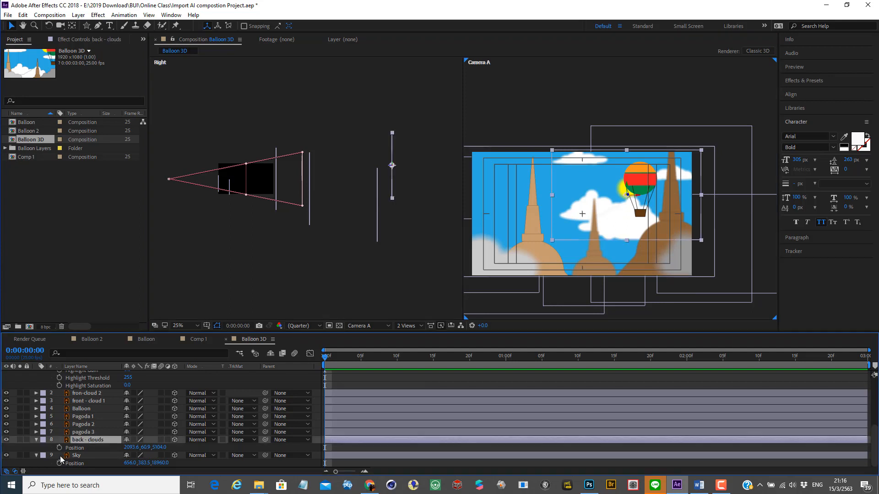
pyautogui.click(36, 440)
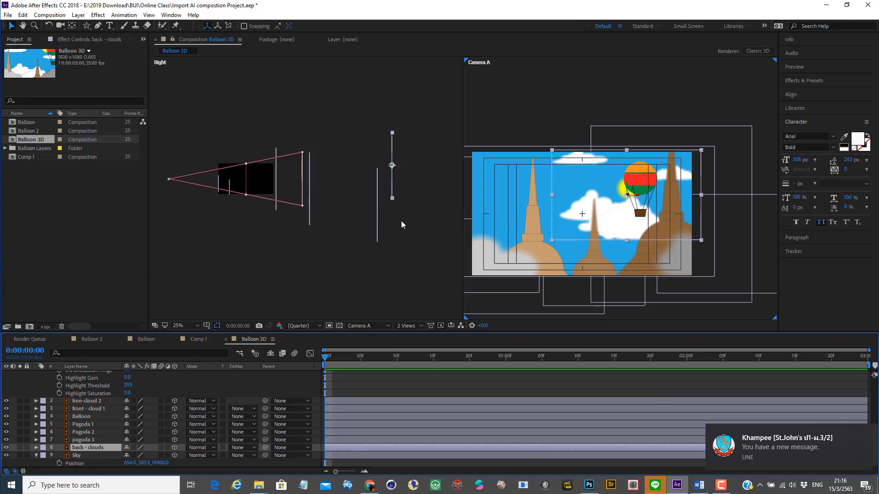
pyautogui.press('h')
pyautogui.moveTo(401, 225); pyautogui.dragTo(342, 218)
pyautogui.press('v')
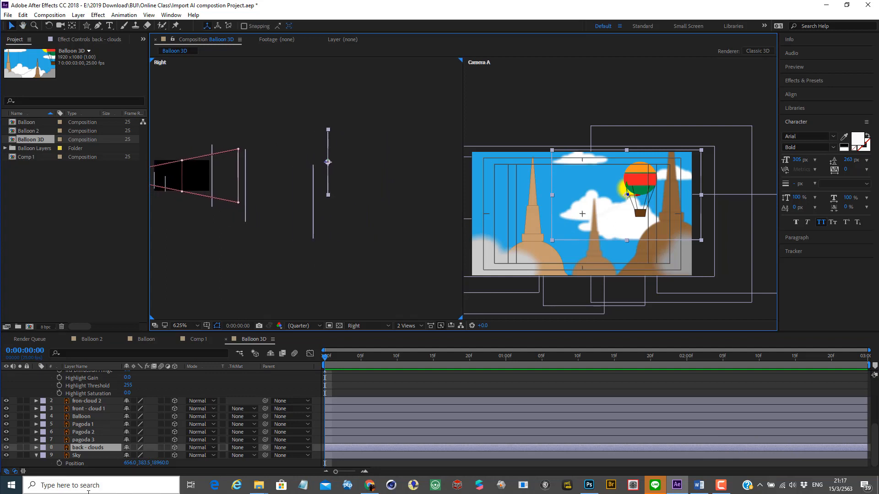
pyautogui.click(76, 455)
pyautogui.press('h')
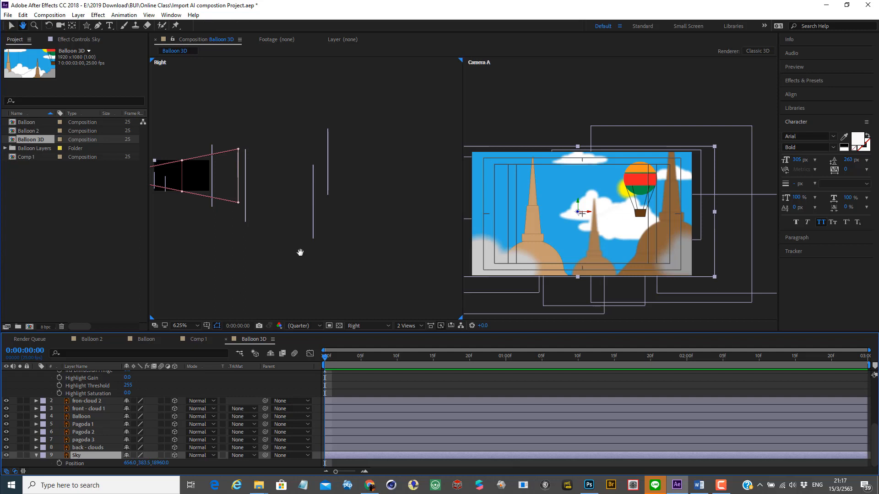
pyautogui.moveTo(301, 263); pyautogui.dragTo(200, 260)
pyautogui.press(',')
pyautogui.press(',')
pyautogui.press('.')
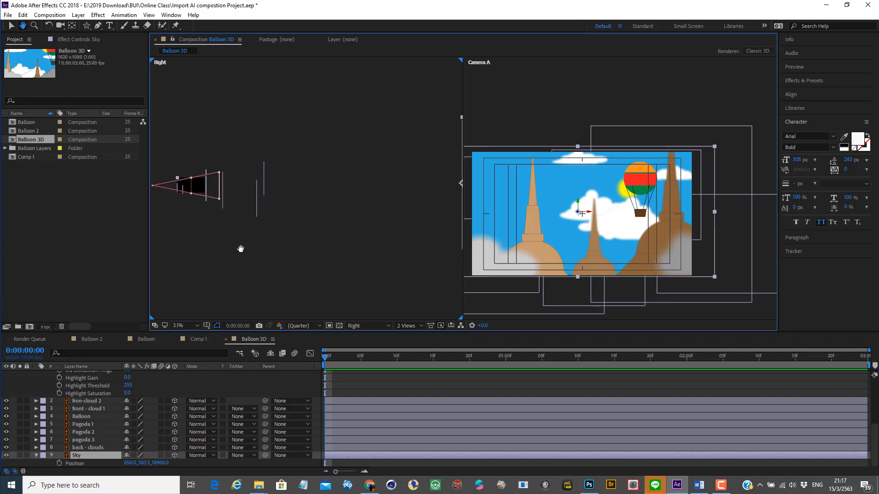
pyautogui.press(',')
pyautogui.press('.')
pyautogui.press('v')
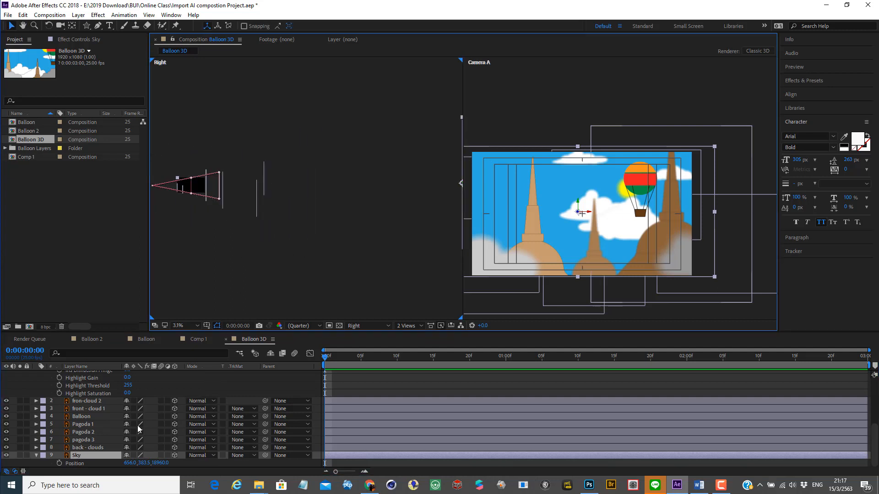
pyautogui.click(82, 448)
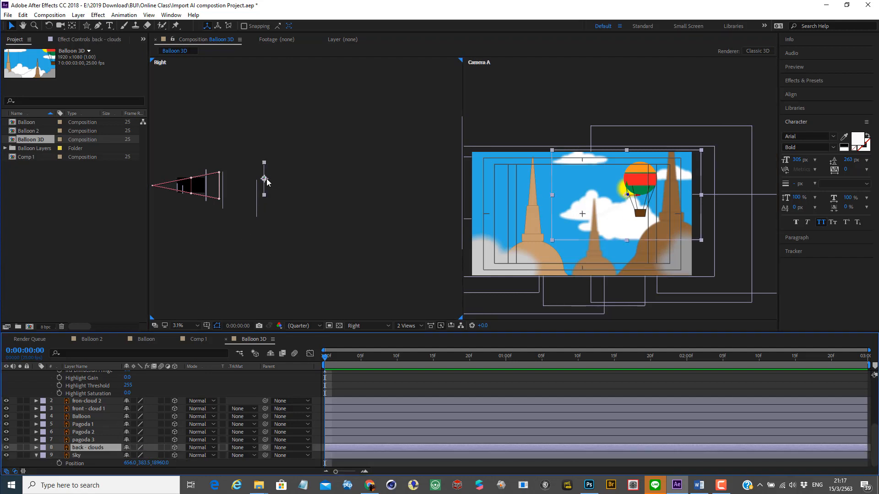
pyautogui.moveTo(267, 180); pyautogui.dragTo(398, 180)
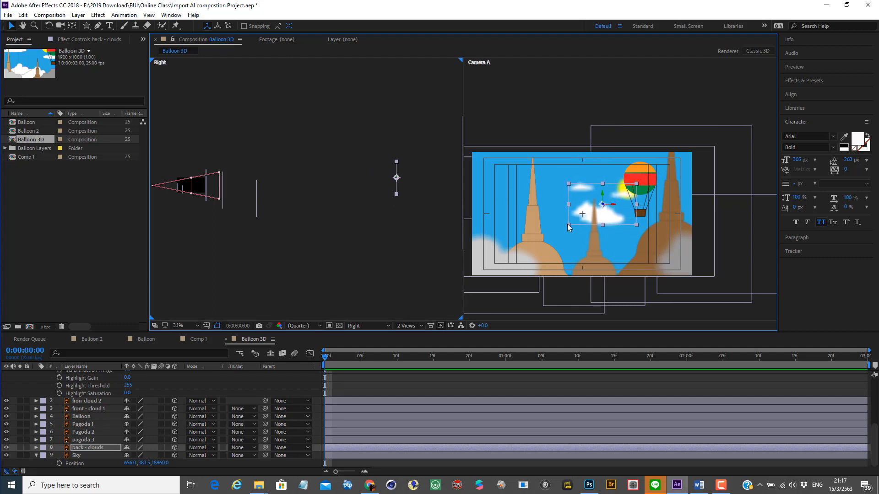
# Step: Enlarge back - clouds to span the Camera A frame and shift it to about X 2757.4, Y 1681.7
pyautogui.moveTo(567, 224); pyautogui.dragTo(474, 283)
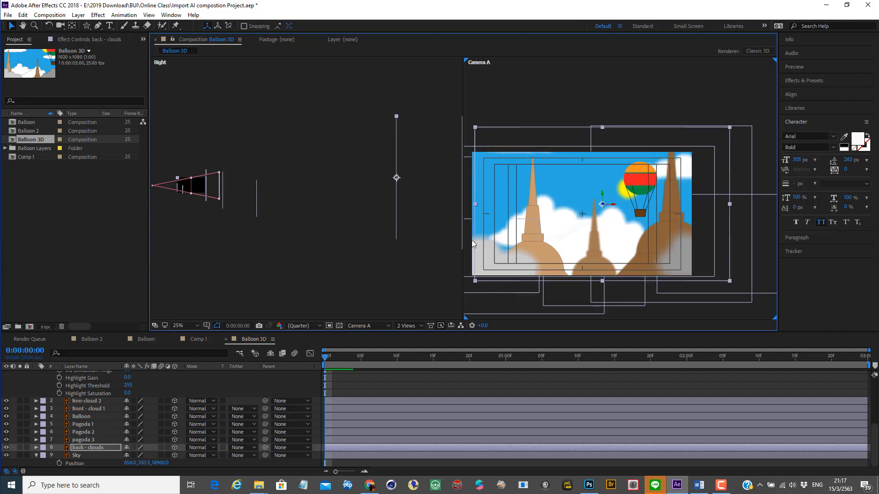
pyautogui.moveTo(574, 229); pyautogui.dragTo(584, 257)
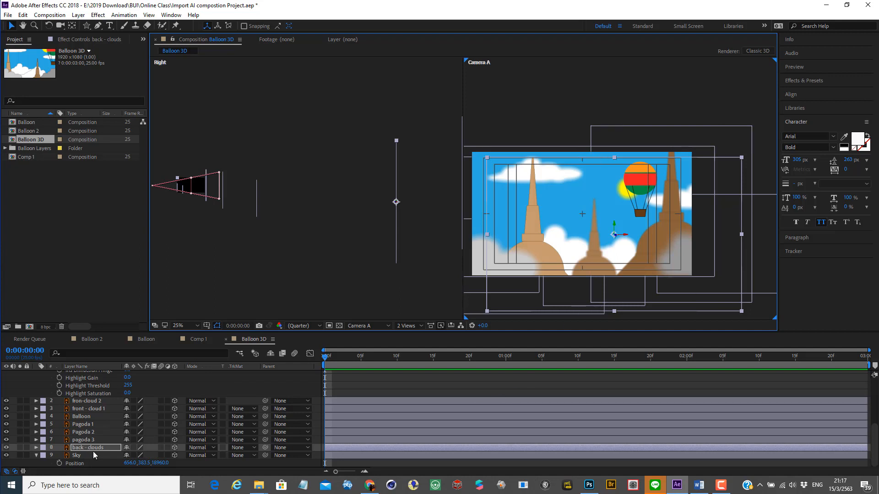
# Step: Tilt back - clouds to an X Rotation of 26°, show its Position property, and save the project
pyautogui.press('r')
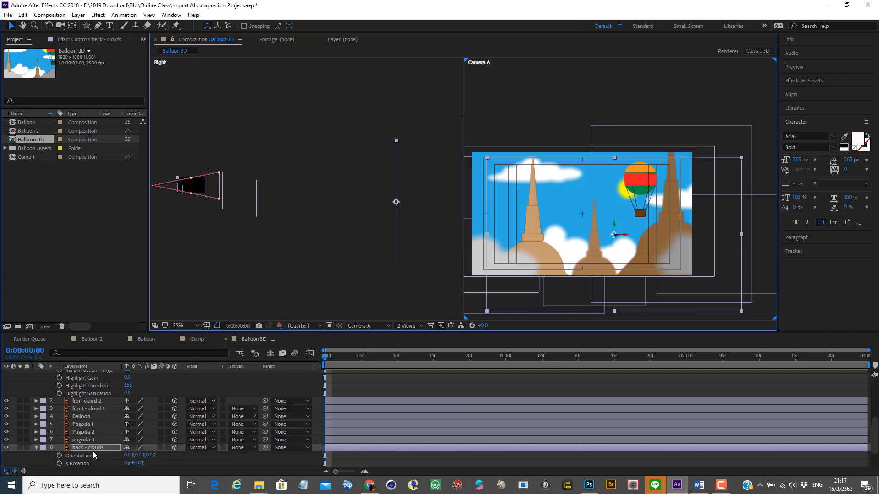
pyautogui.scroll(-2, 114, 451)
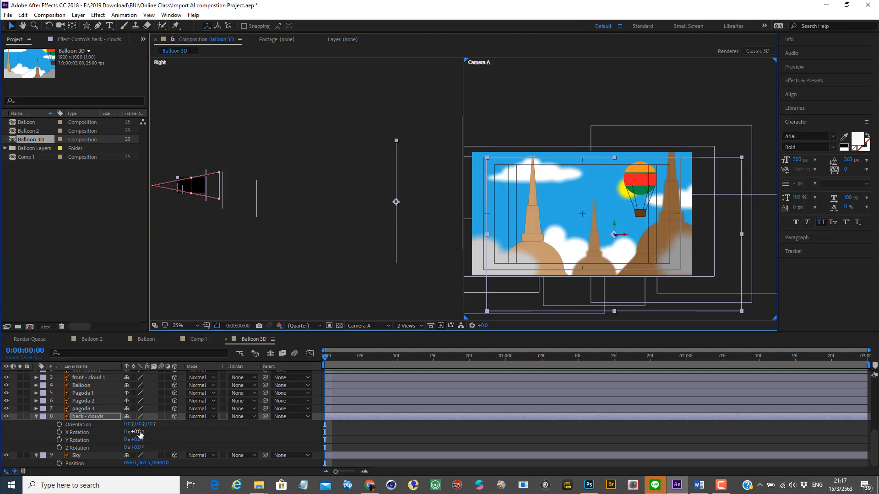
pyautogui.moveTo(136, 435); pyautogui.dragTo(151, 434)
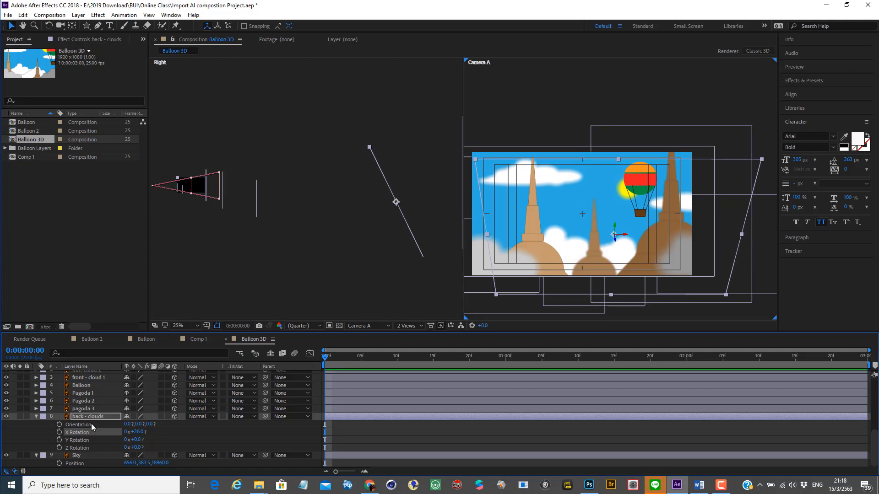
pyautogui.press('p')
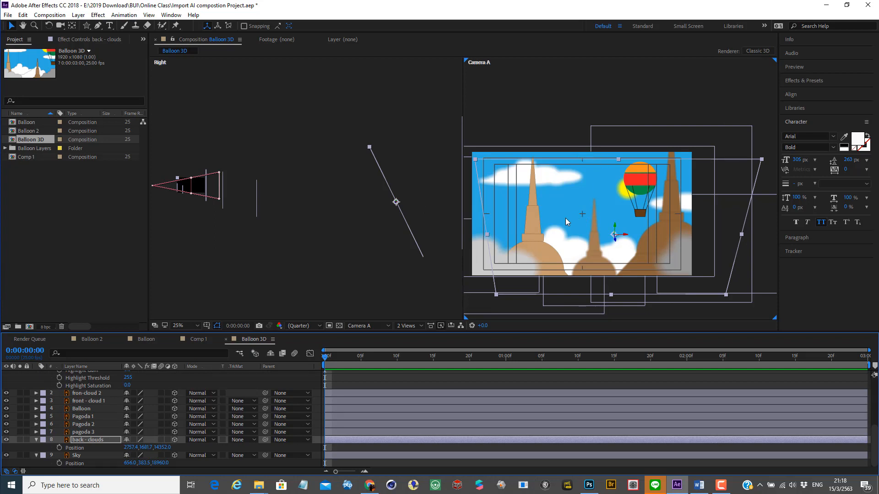
pyautogui.click(395, 201)
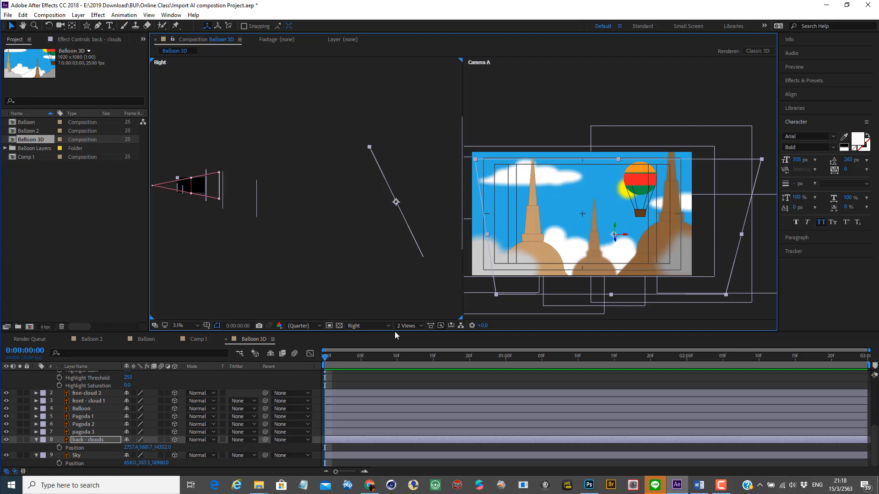
pyautogui.hotkey('ctrl', 's')
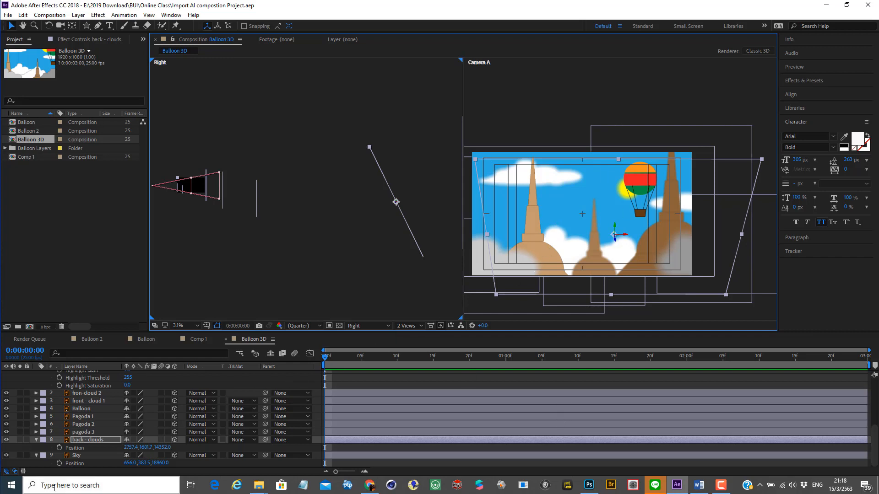
# Step: Start Position keyframing on the fron-cloud 2 layer at 0:00:00:00
pyautogui.scroll(5, 84, 427)
pyautogui.scroll(-5, 84, 427)
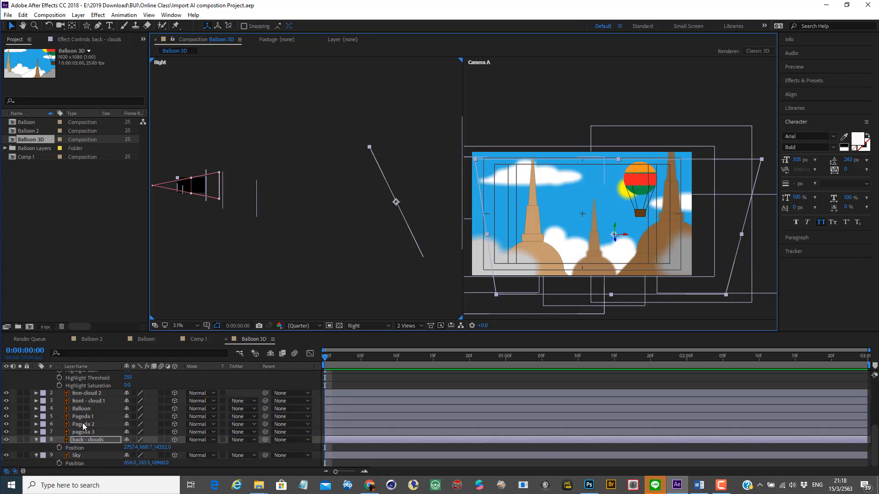
pyautogui.click(94, 394)
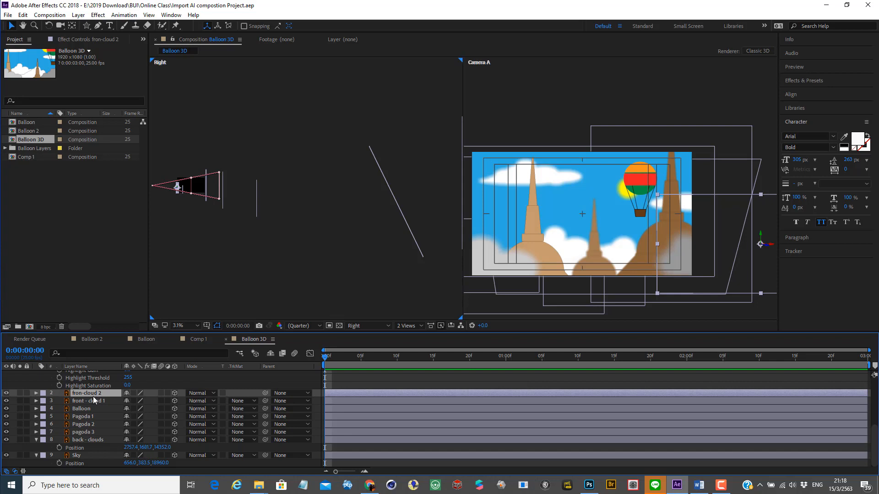
pyautogui.click(92, 402)
pyautogui.click(93, 391)
pyautogui.press('p')
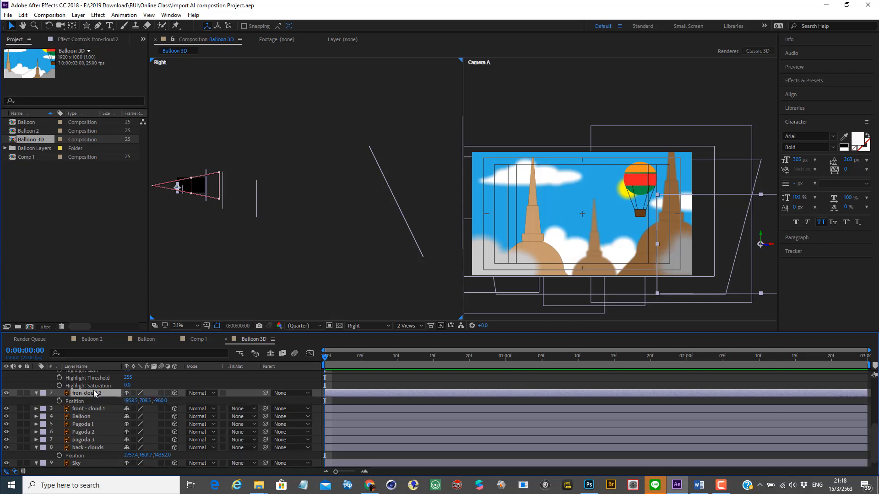
pyautogui.click(60, 400)
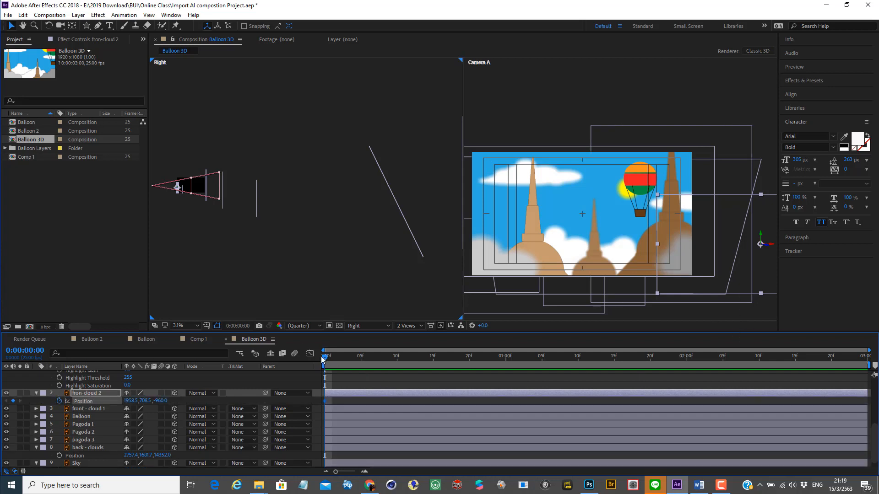
# Step: Keyframe fron-cloud 2 at 0:00:02:24 with Position about 1690.5, 836.5, -960 and scrub back to the start to check the motion
pyautogui.moveTo(377, 357); pyautogui.dragTo(864, 356)
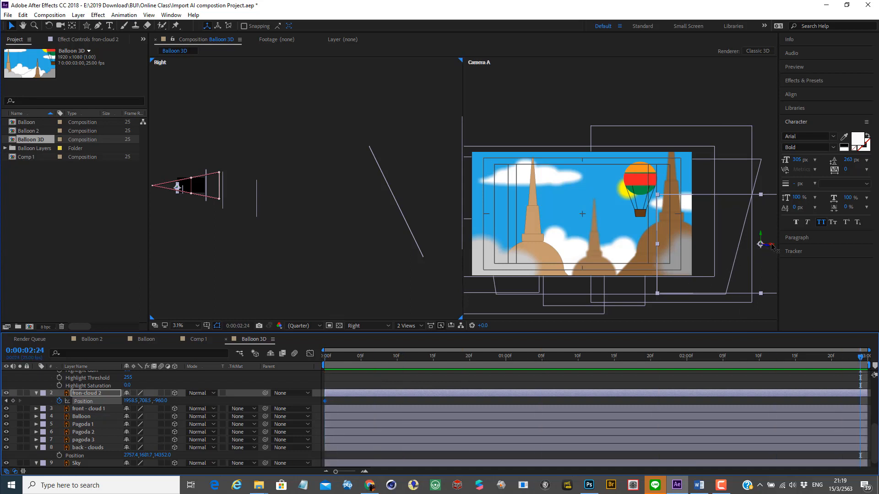
pyautogui.moveTo(772, 247); pyautogui.dragTo(742, 258)
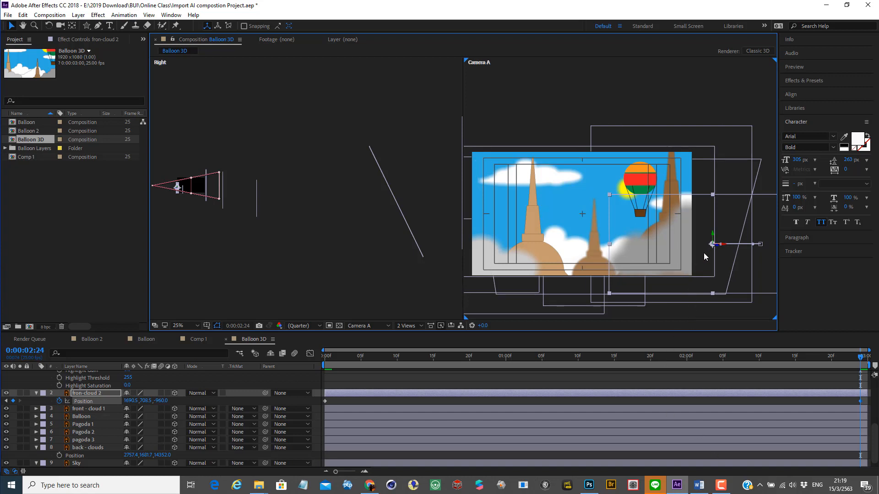
pyautogui.moveTo(715, 233); pyautogui.dragTo(744, 245)
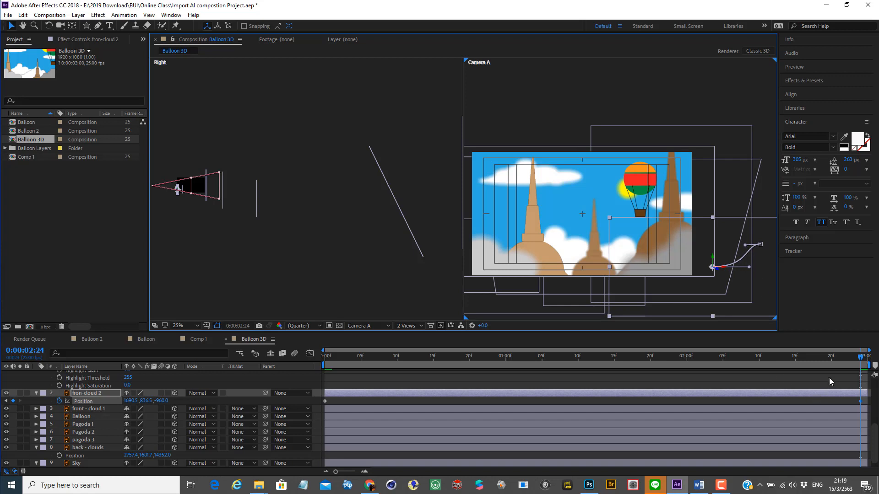
pyautogui.moveTo(857, 362); pyautogui.dragTo(852, 388)
pyautogui.moveTo(633, 420); pyautogui.dragTo(186, 417)
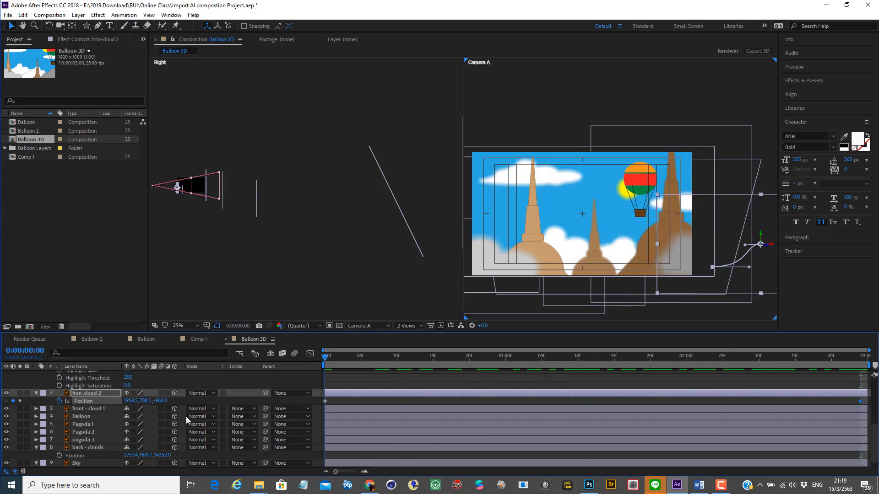
# Step: Shift front - cloud 1 horizontally farther into the Camera A frame and keyframe its Position at 0:00:00:00 at about 459, 828.5, -576
pyautogui.click(85, 409)
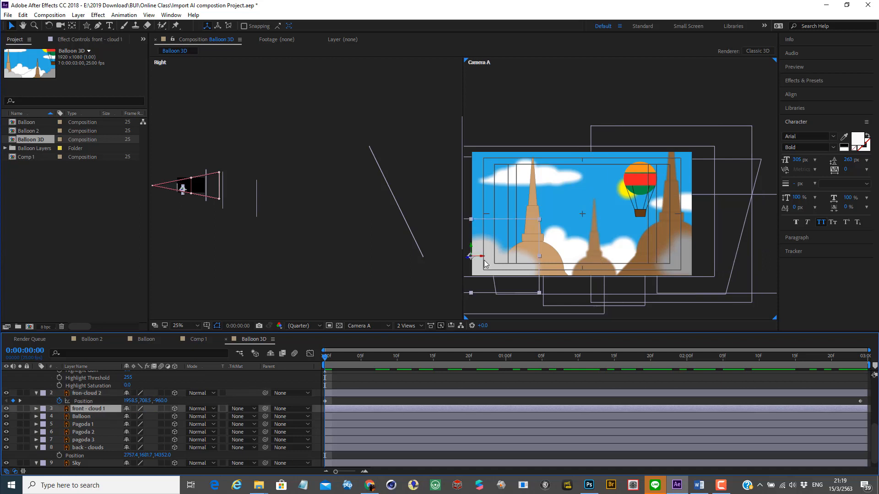
pyautogui.moveTo(481, 256); pyautogui.dragTo(512, 258)
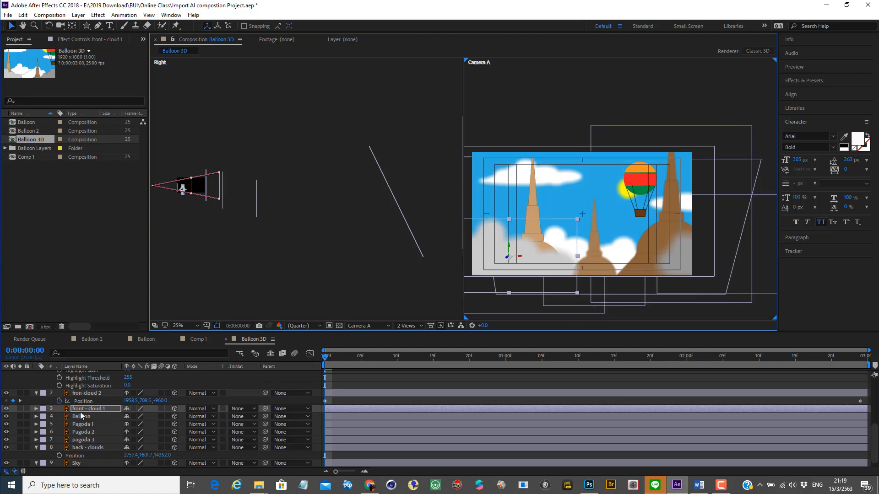
pyautogui.press('p')
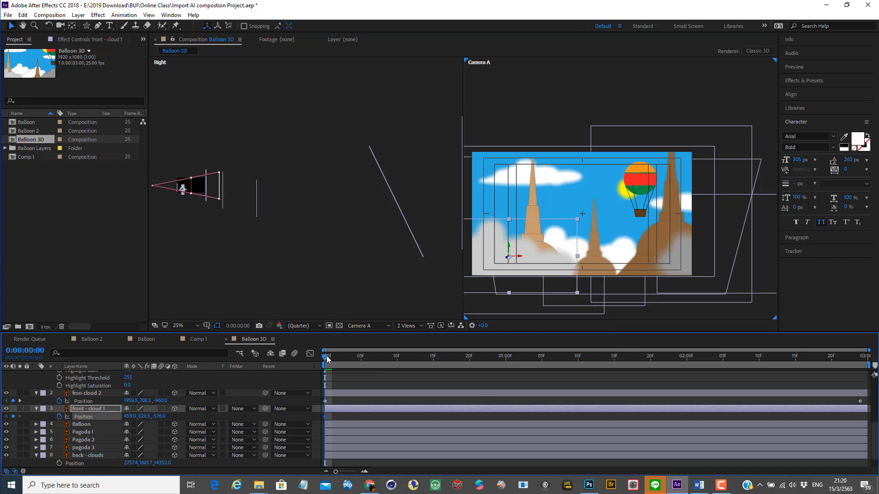
# Step: Keyframe front - cloud 1 at 0:00:02:24 with Position about 47, 828.5, -576 and play back the cloud motion
pyautogui.moveTo(325, 358); pyautogui.dragTo(860, 358)
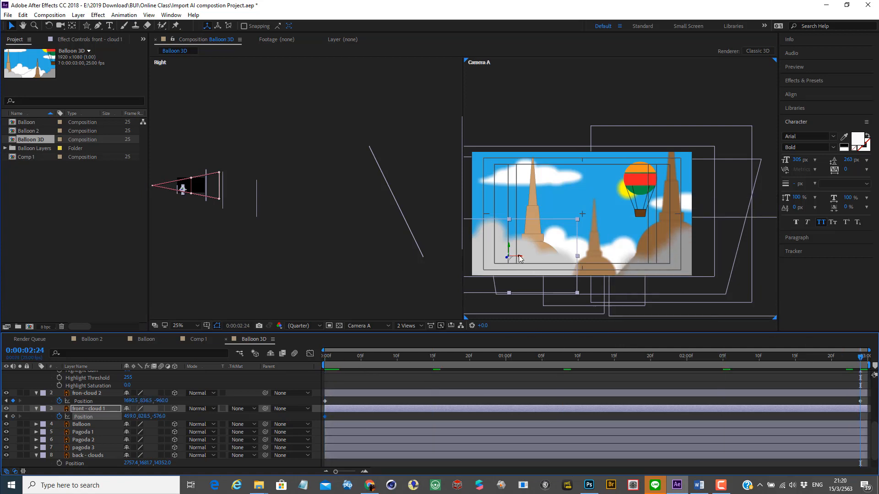
pyautogui.moveTo(518, 259); pyautogui.dragTo(481, 277)
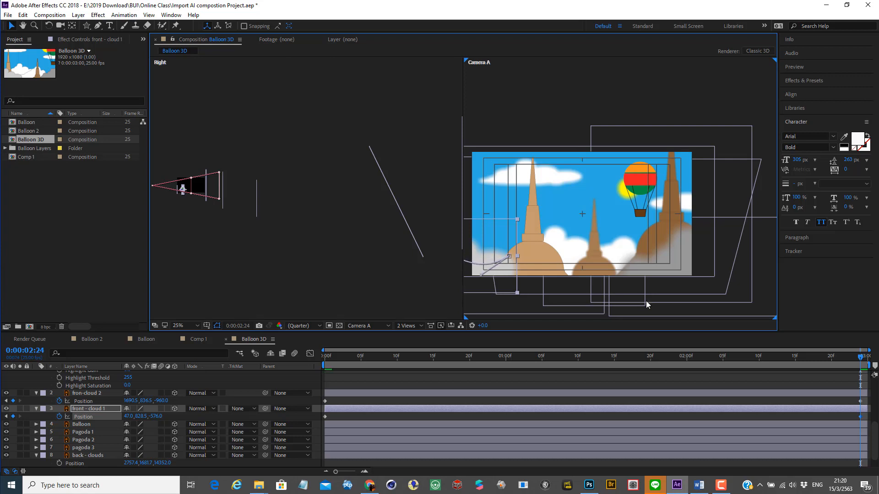
pyautogui.press('space')
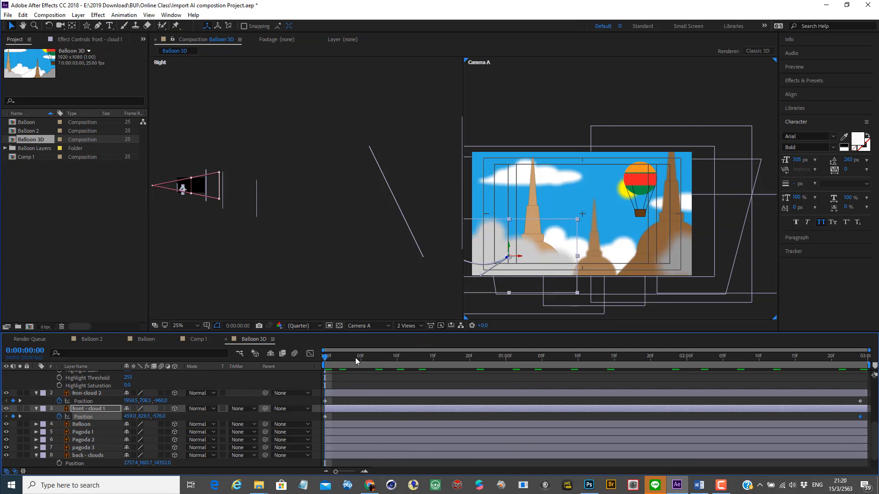
pyautogui.press('space')
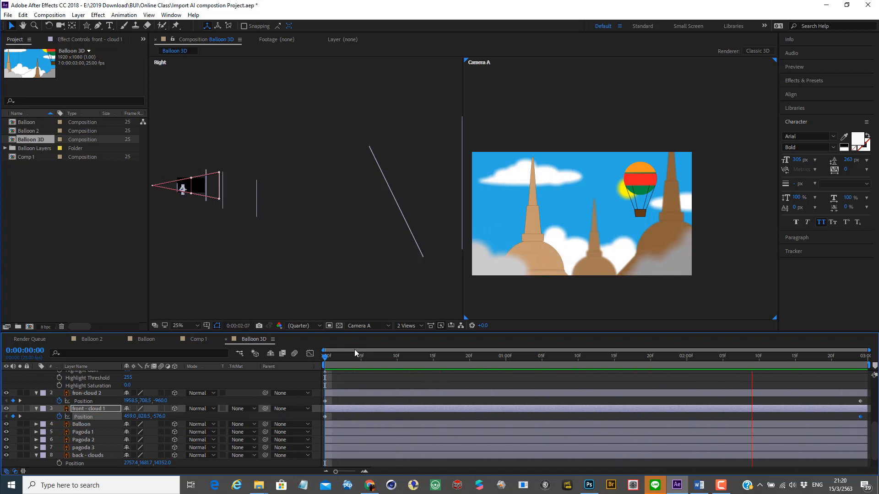
pyautogui.click(354, 349)
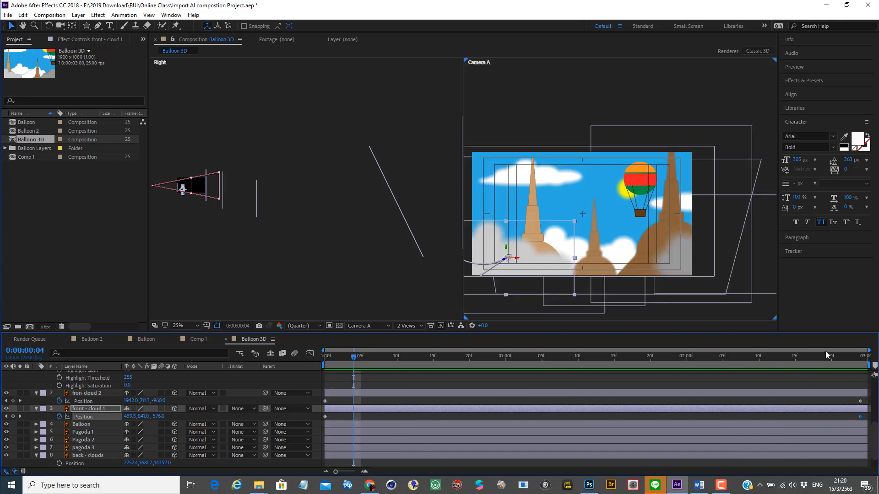
pyautogui.click(323, 357)
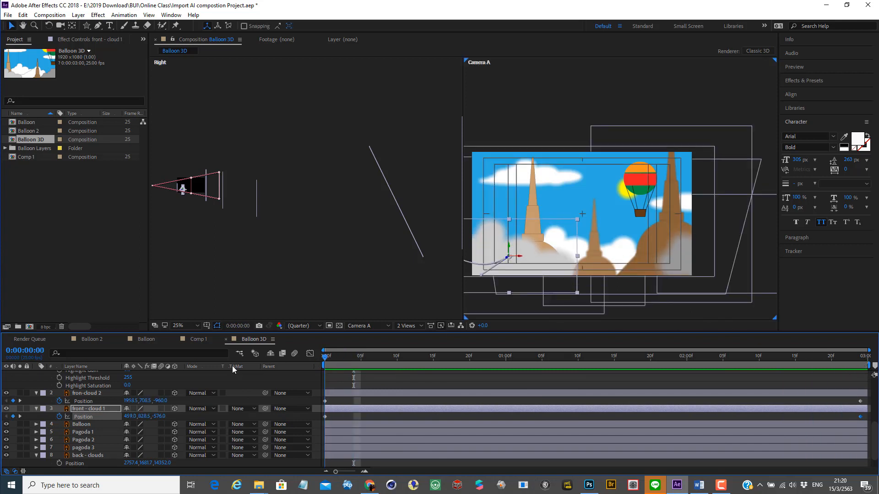
# Step: Set the Opacity of the fron-cloud 2 layer to 50%
pyautogui.click(91, 395)
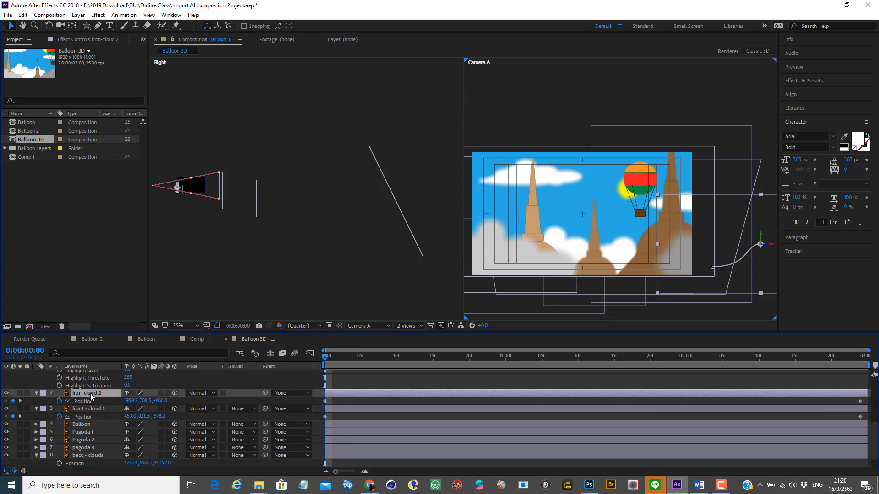
pyautogui.press('t')
pyautogui.click(128, 401)
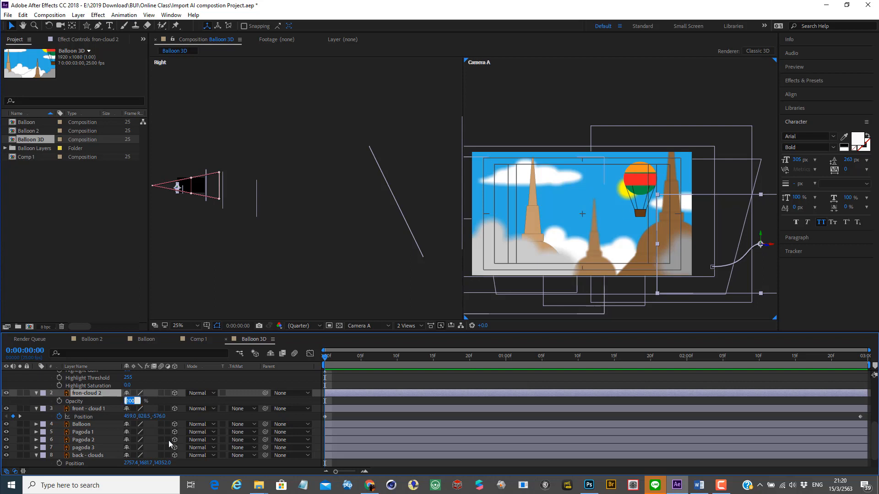
pyautogui.write('50')
pyautogui.press('Return')
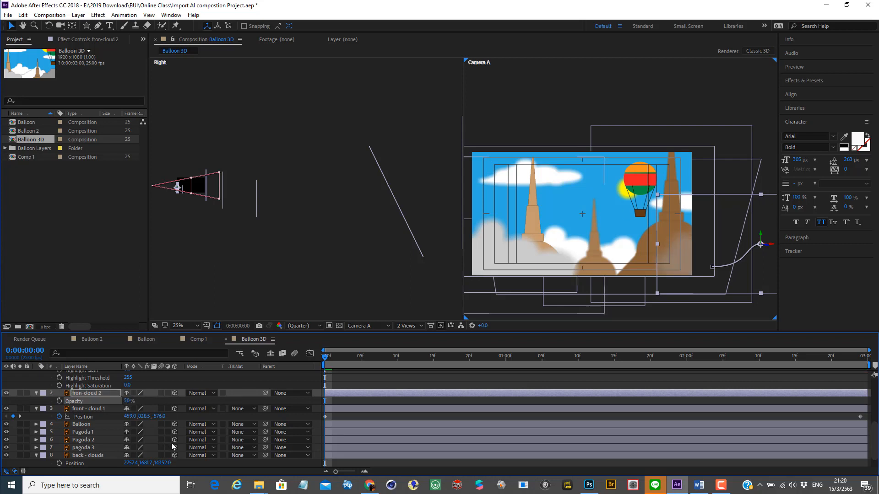
# Step: Set the Opacity of the front - cloud 1 layer to 50% and preview the semi-transparent clouds along the timeline
pyautogui.click(87, 408)
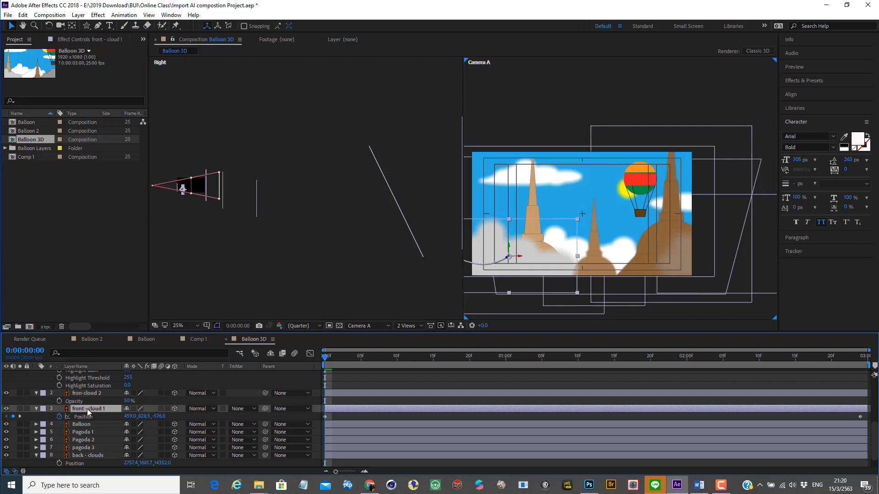
pyautogui.press('t')
pyautogui.click(126, 417)
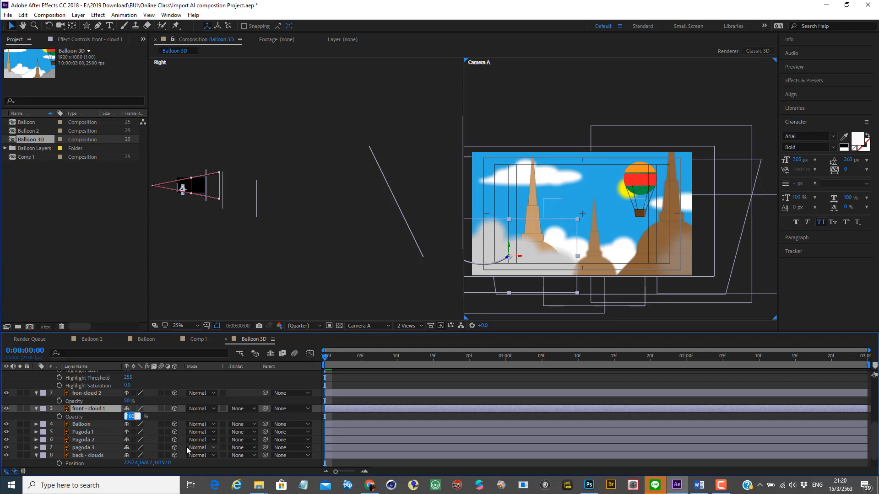
pyautogui.write('50')
pyautogui.press('Return')
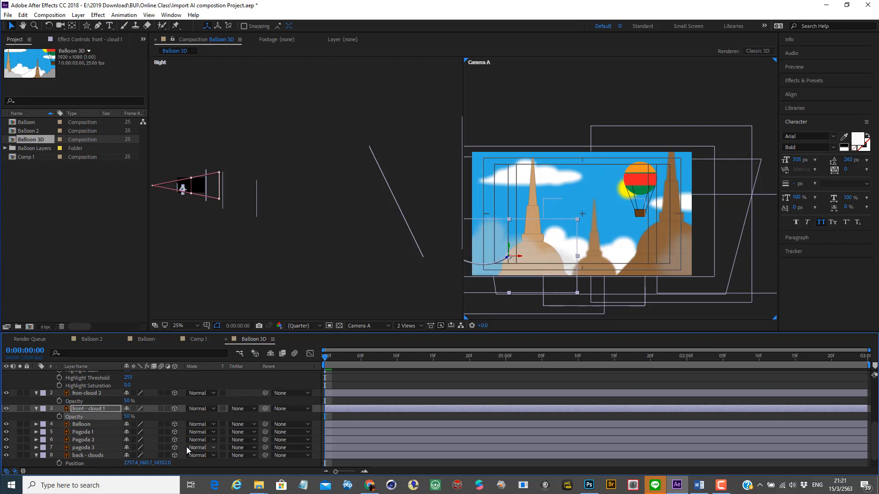
pyautogui.press('space')
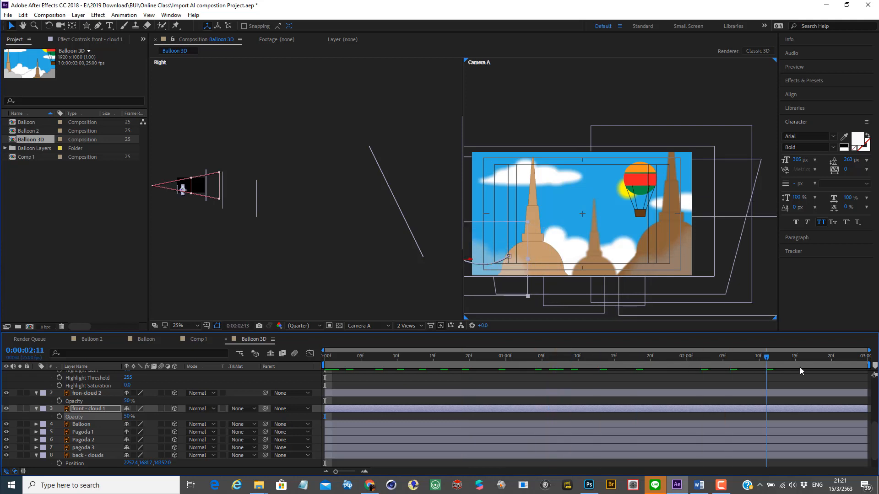
pyautogui.moveTo(393, 359); pyautogui.dragTo(295, 337)
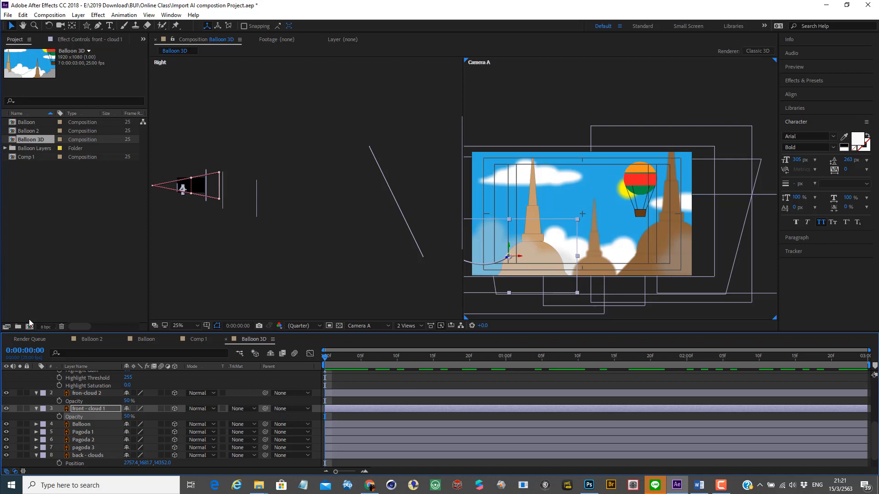
# Step: Start Position keyframing on the back - clouds layer at 0:00:00:00
pyautogui.scroll(-1, 89, 453)
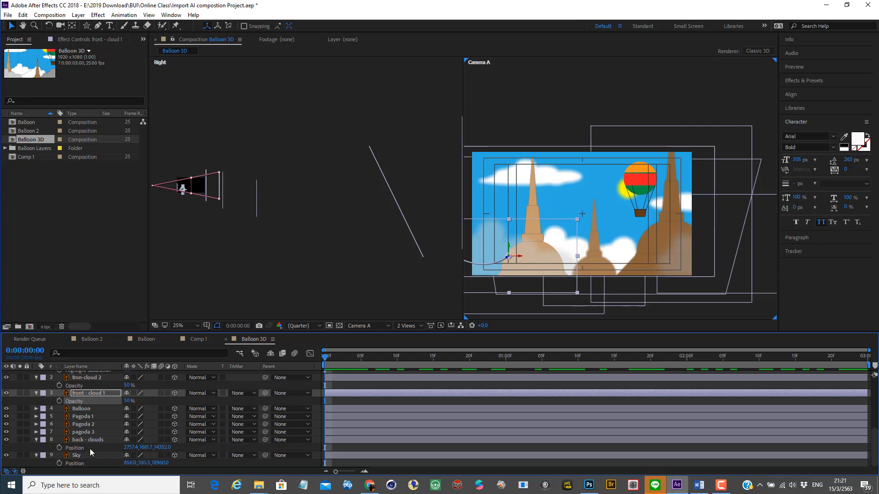
pyautogui.click(90, 441)
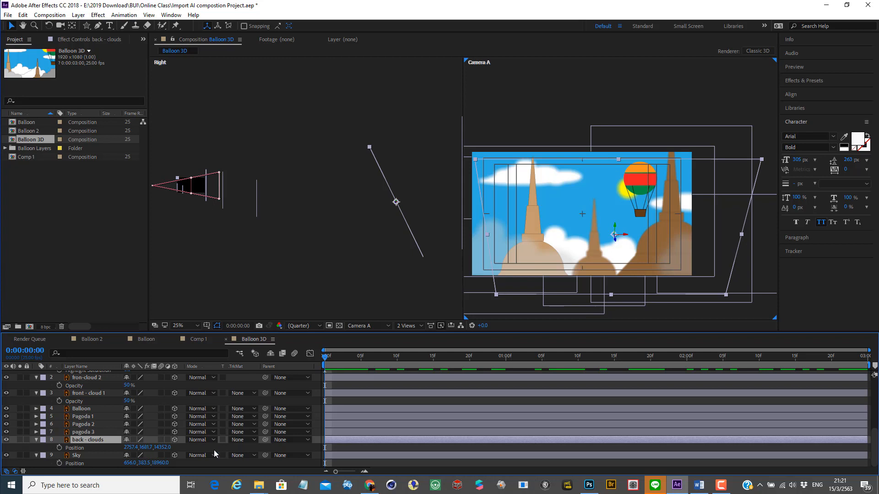
pyautogui.press('p')
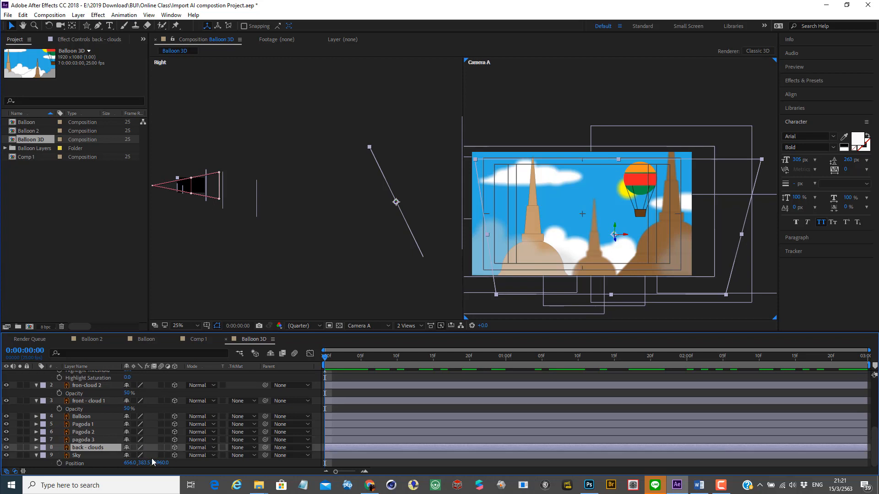
pyautogui.press('p')
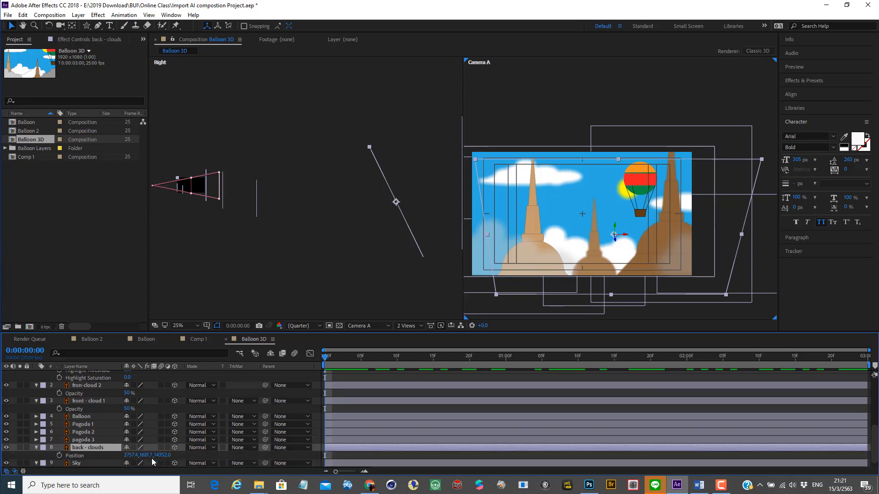
pyautogui.click(59, 455)
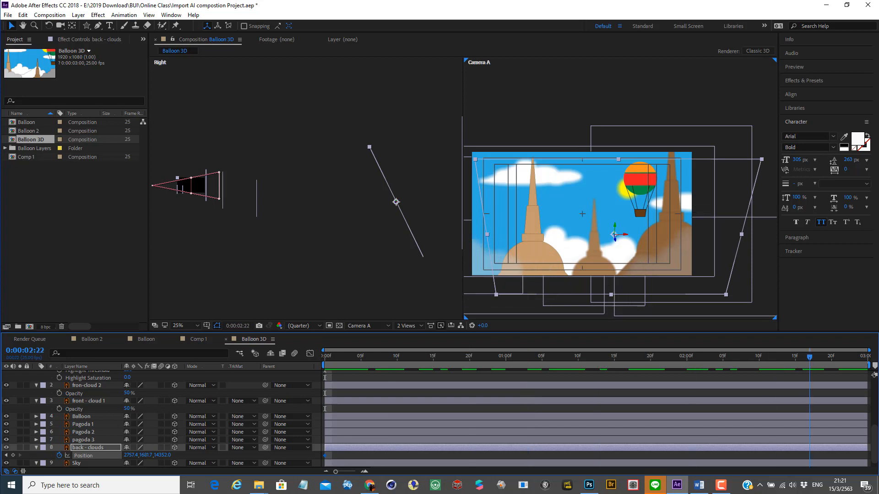
# Step: Shift back - clouds slightly along X at 0:00:02:24 to Position about 2529.4, 1681.7, 14352 and play back the drift
pyautogui.press('End')
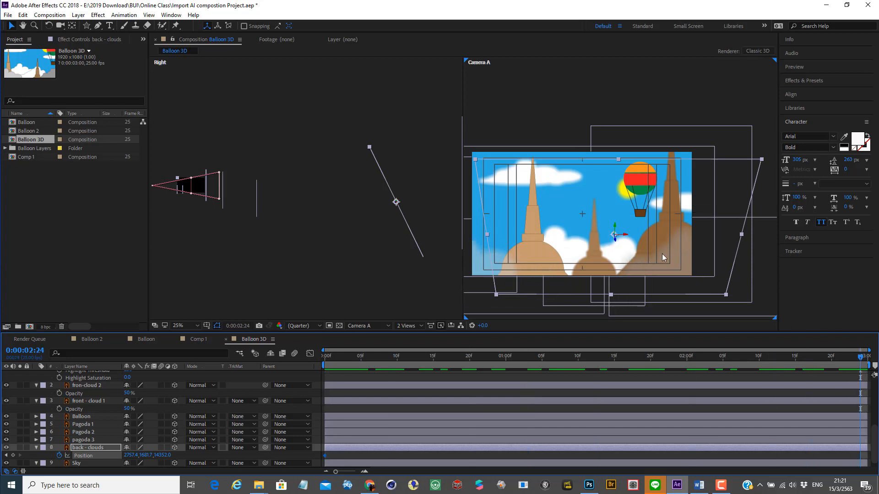
pyautogui.moveTo(626, 236)
pyautogui.mouseDown()
pyautogui.moveTo(601, 247)
pyautogui.moveTo(617, 236)
pyautogui.mouseUp()
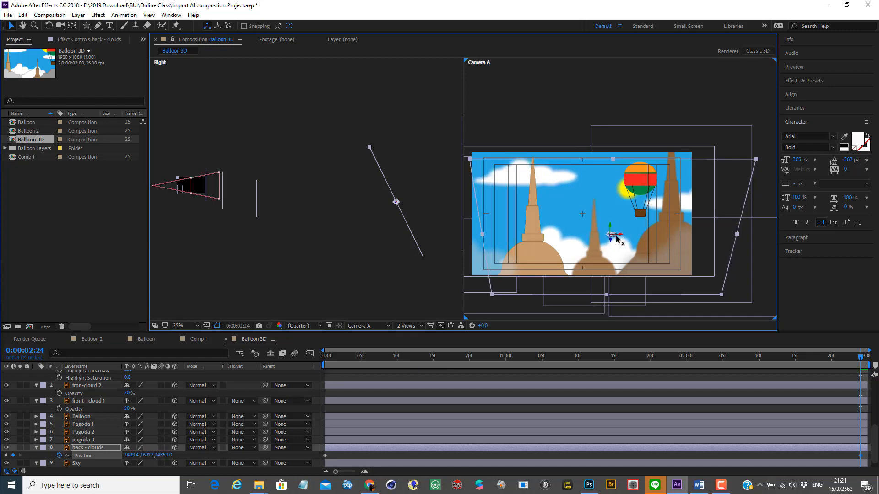
pyautogui.hotkey('ctrl', 'z')
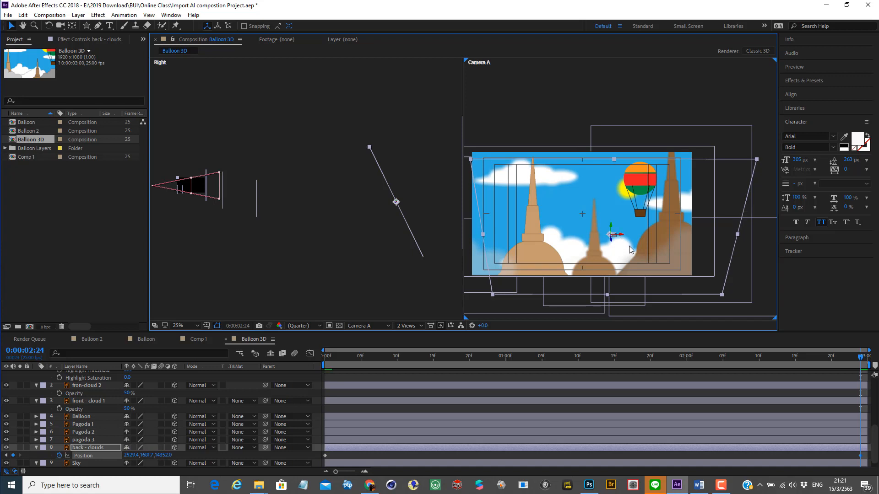
pyautogui.moveTo(860, 360); pyautogui.dragTo(207, 355)
pyautogui.press('space')
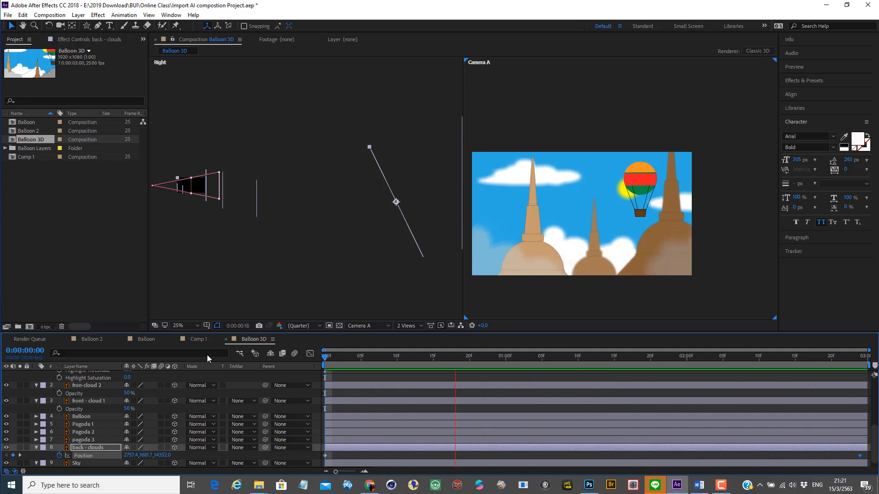
pyautogui.press('space')
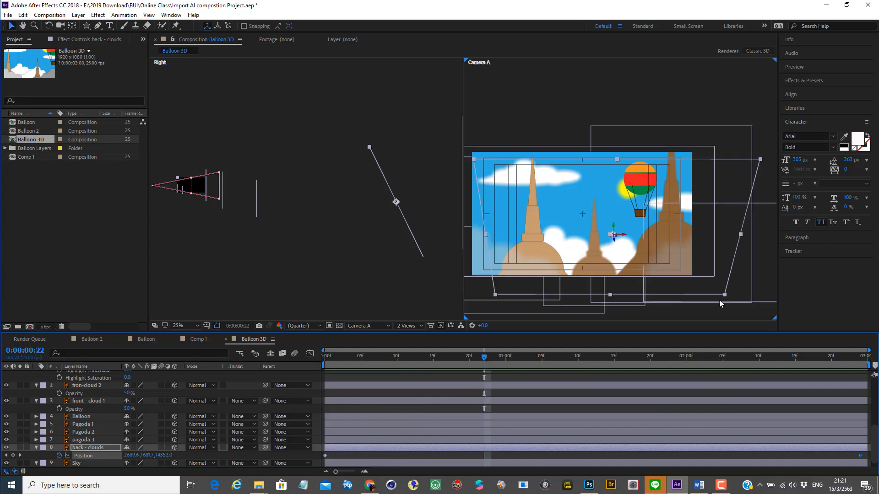
# Step: Show the Balloon layer's Position and start keyframing it at 0:00:00:22
pyautogui.scroll(3, 80, 403)
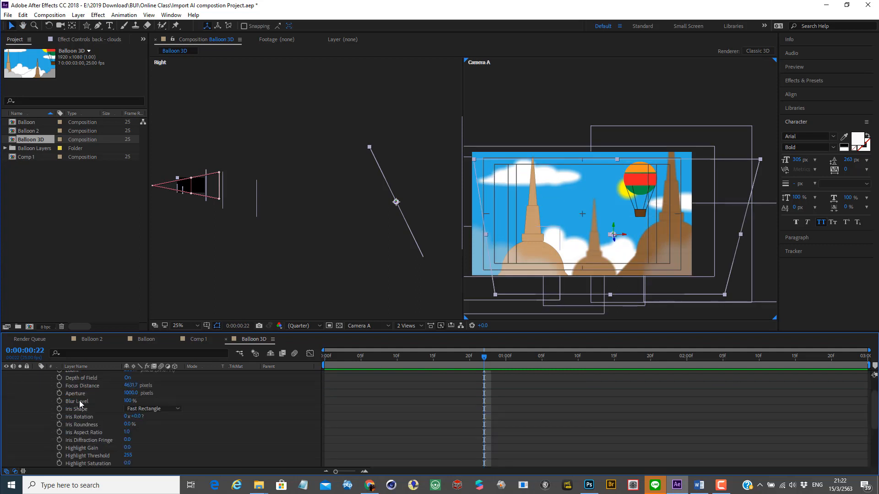
pyautogui.scroll(-4, 80, 403)
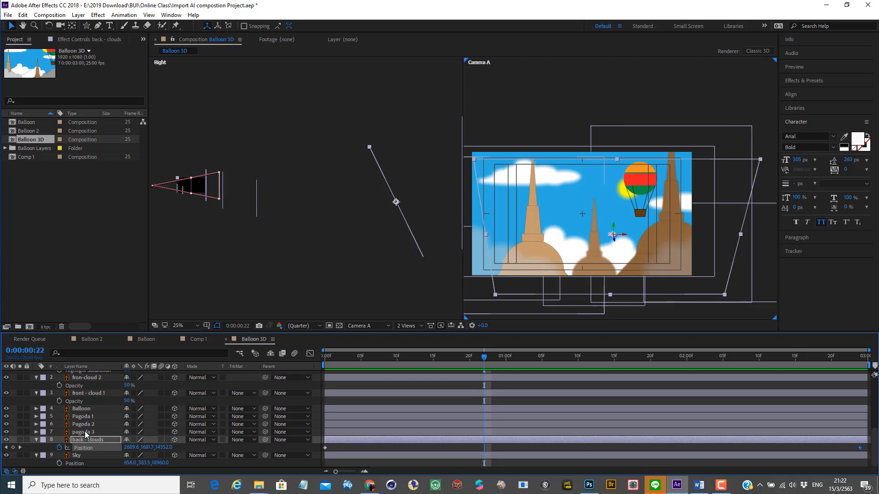
pyautogui.scroll(3, 85, 430)
pyautogui.scroll(-3, 84, 430)
pyautogui.click(87, 393)
pyautogui.click(86, 409)
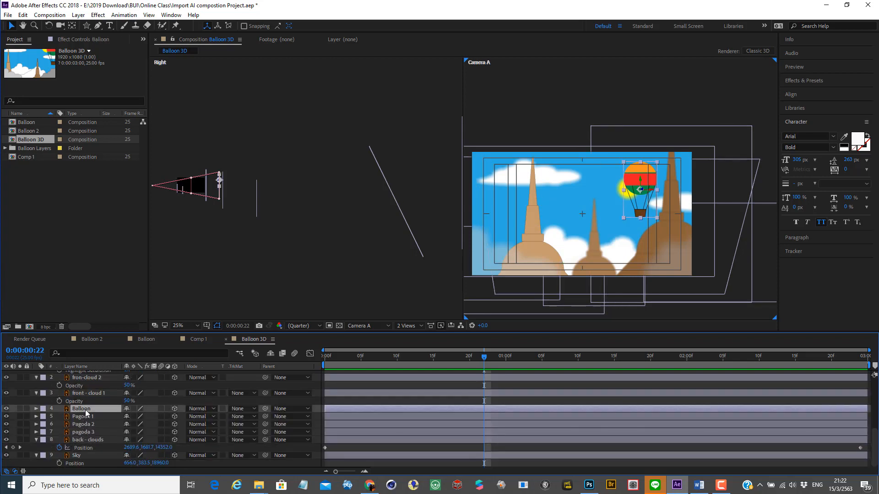
pyautogui.press('p')
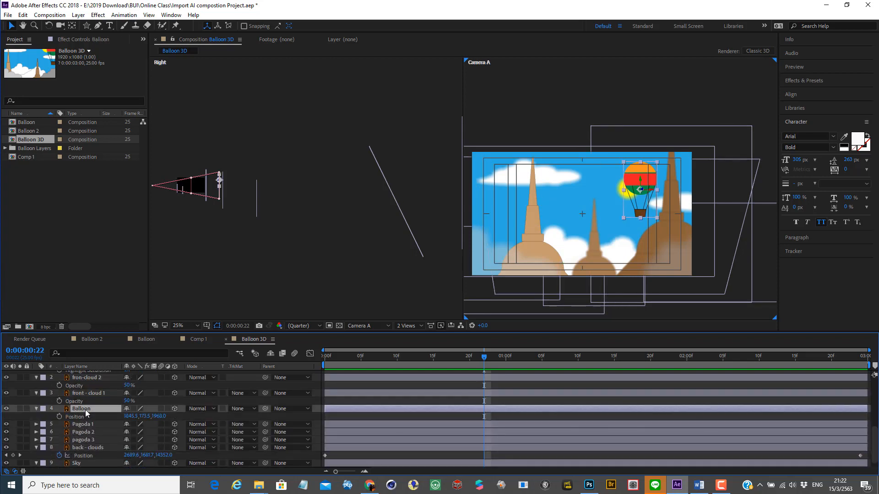
pyautogui.click(59, 417)
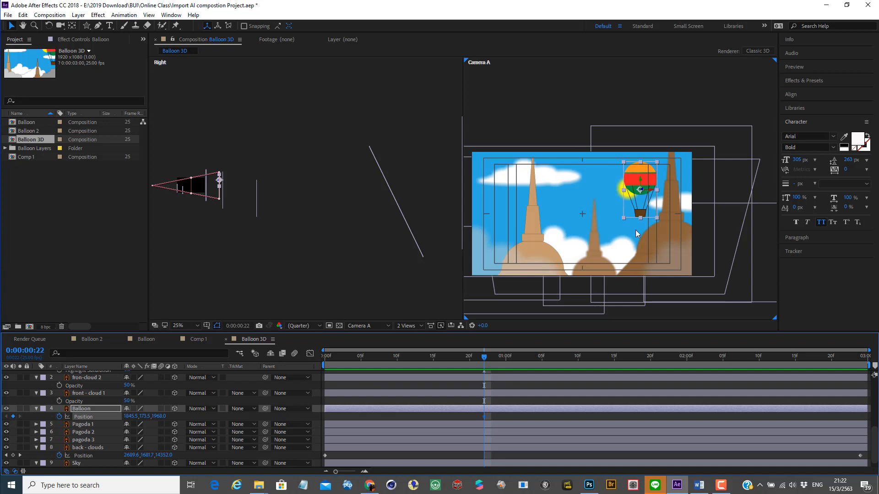
# Step: Move the Balloon across the sky at 0:00:02:24 to Position about -121.9, 173.5, 1968 and scrub through its flight
pyautogui.moveTo(485, 357); pyautogui.dragTo(874, 360)
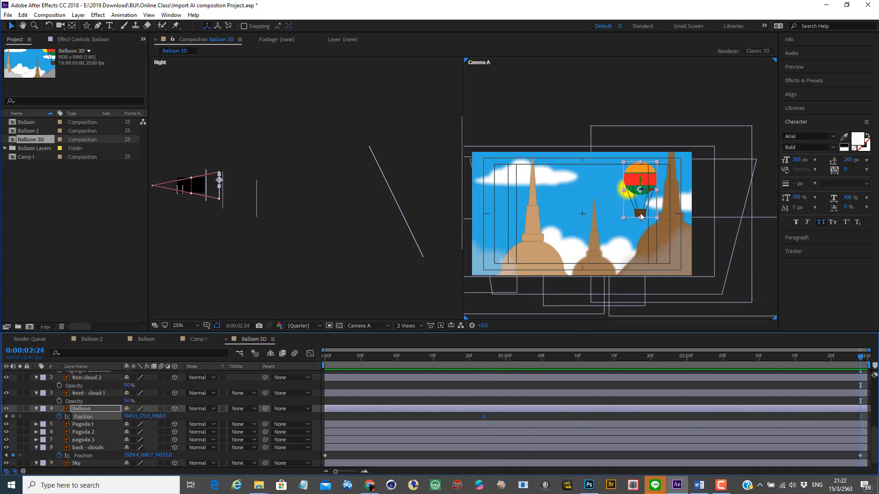
pyautogui.moveTo(640, 217); pyautogui.dragTo(511, 221)
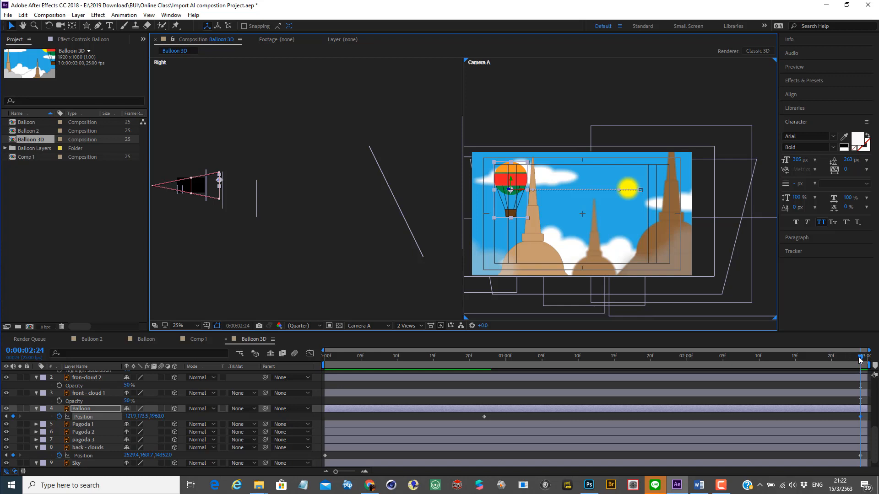
pyautogui.moveTo(764, 356); pyautogui.dragTo(657, 356)
pyautogui.moveTo(519, 361); pyautogui.dragTo(693, 364)
# Step: Bend the Balloon's straight motion path into a gentle S-curve, dipping near the sun and rising near the tall pagoda at its far end
pyautogui.moveTo(749, 364); pyautogui.dragTo(621, 358)
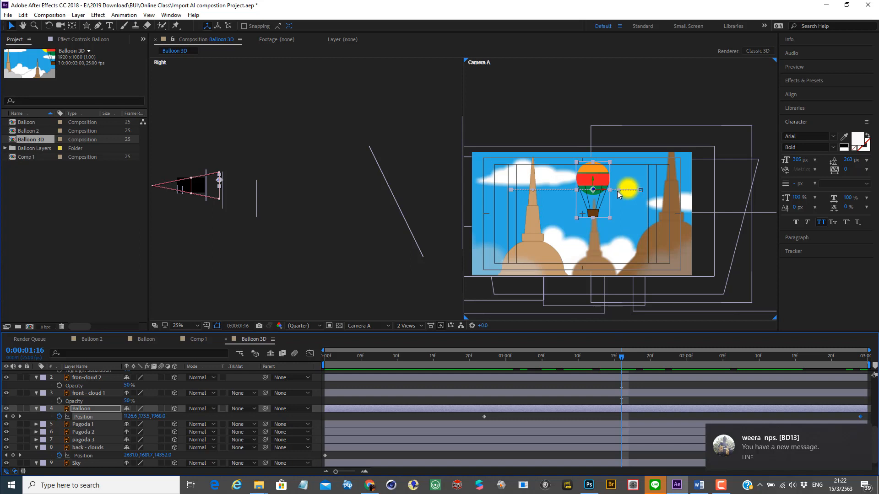
pyautogui.moveTo(621, 194); pyautogui.dragTo(617, 211)
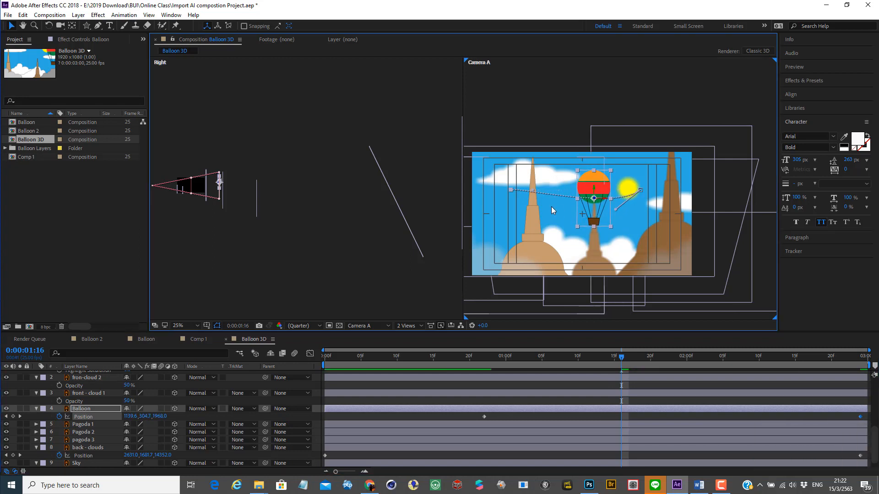
pyautogui.moveTo(532, 193); pyautogui.dragTo(567, 172)
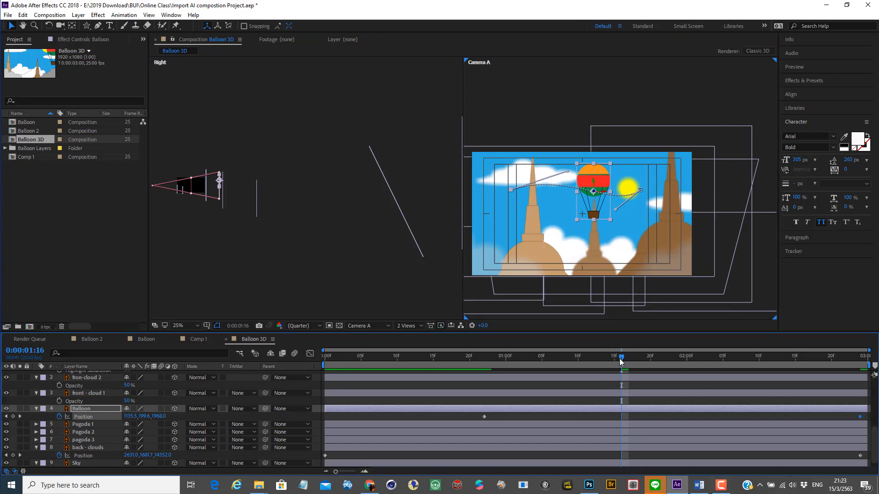
# Step: Play back the balloon and cloud animation and save the project
pyautogui.press('Home')
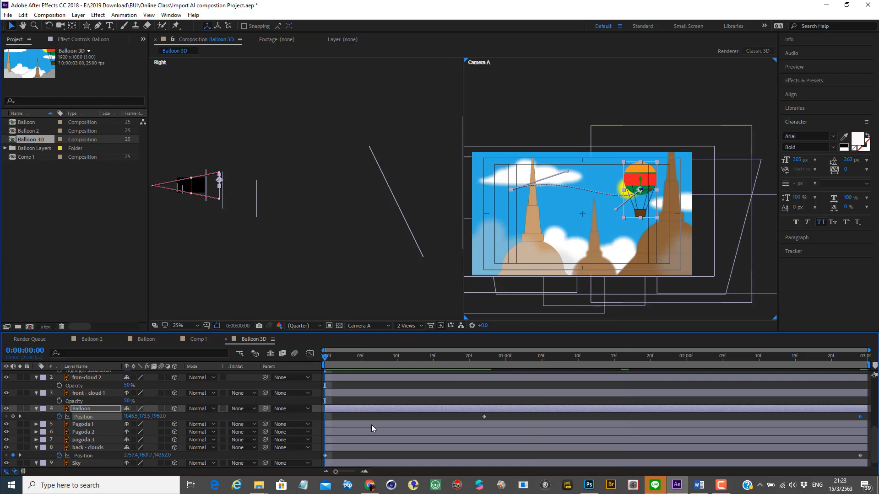
pyautogui.click(357, 401)
pyautogui.press('space')
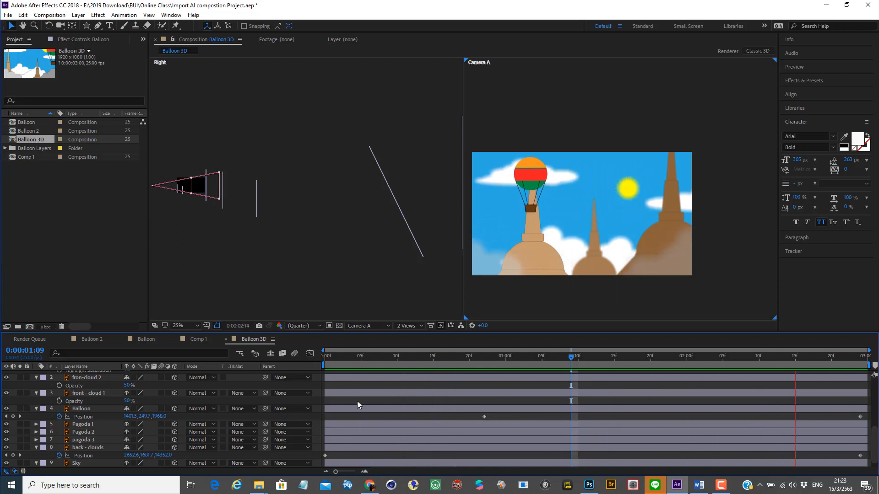
pyautogui.press('space')
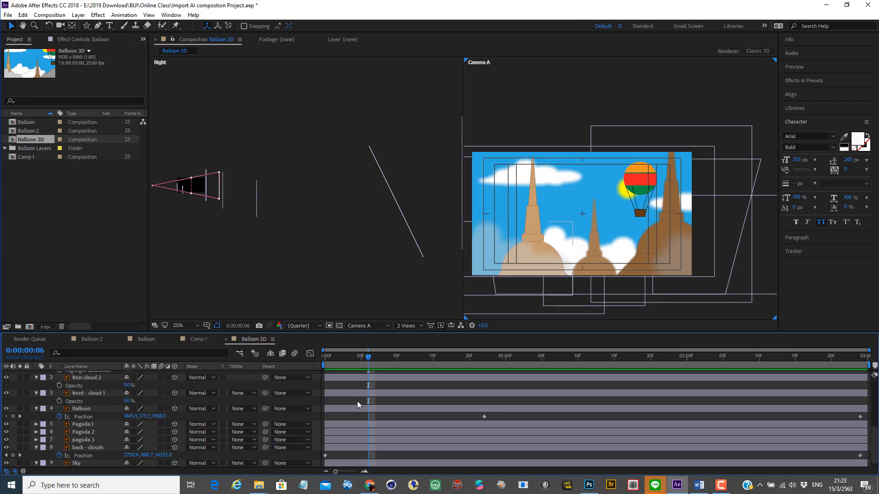
pyautogui.hotkey('ctrl', 's')
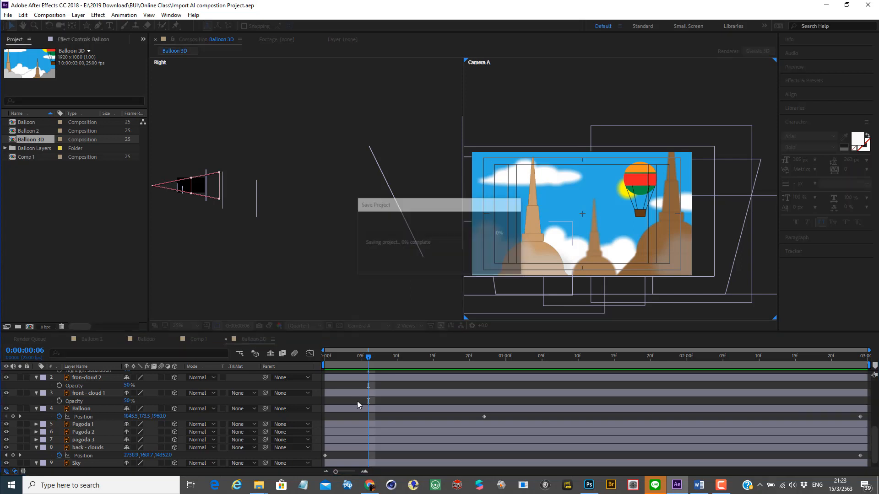